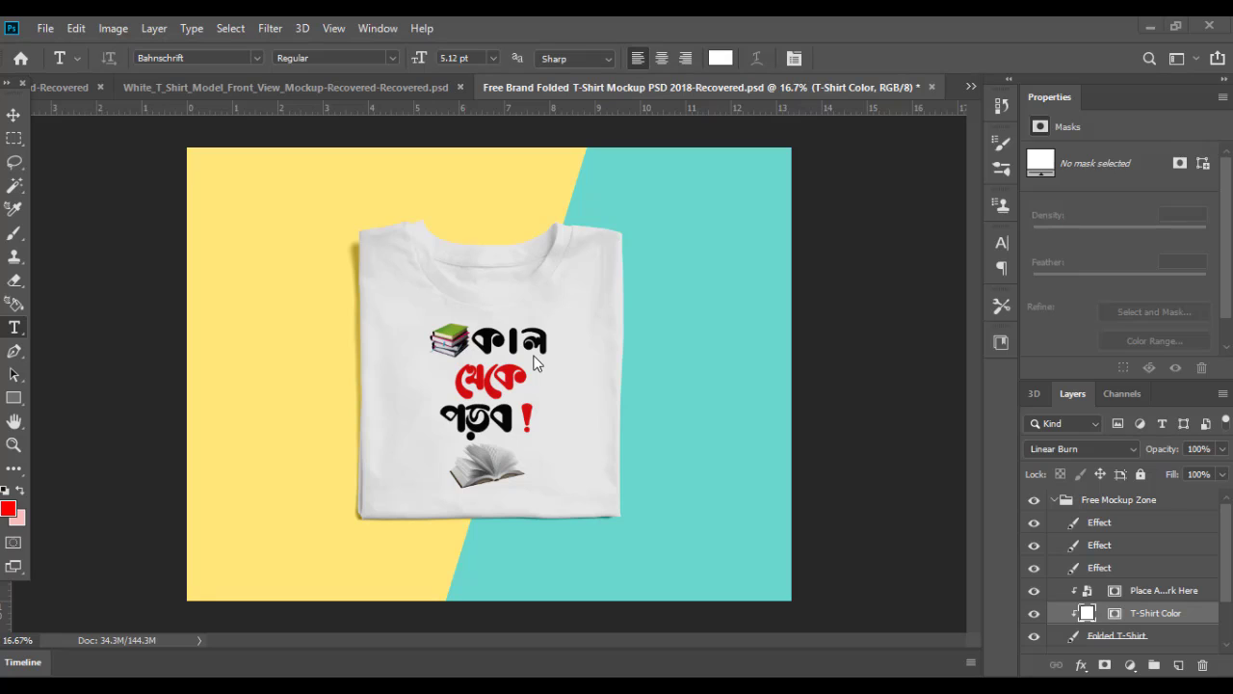
{"action": "scroll", "coordinate": [478, 364], "scroll_direction": "up", "scroll_amount": 1}
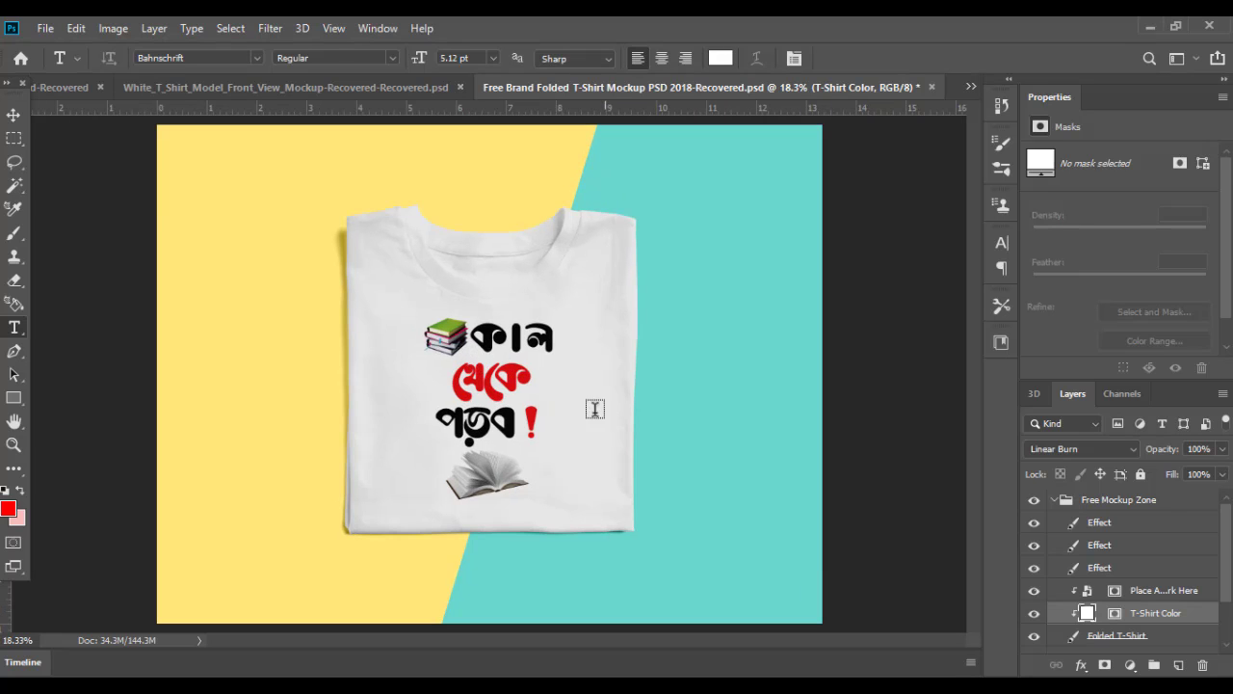
{"action": "left_click", "coordinate": [8, 115]}
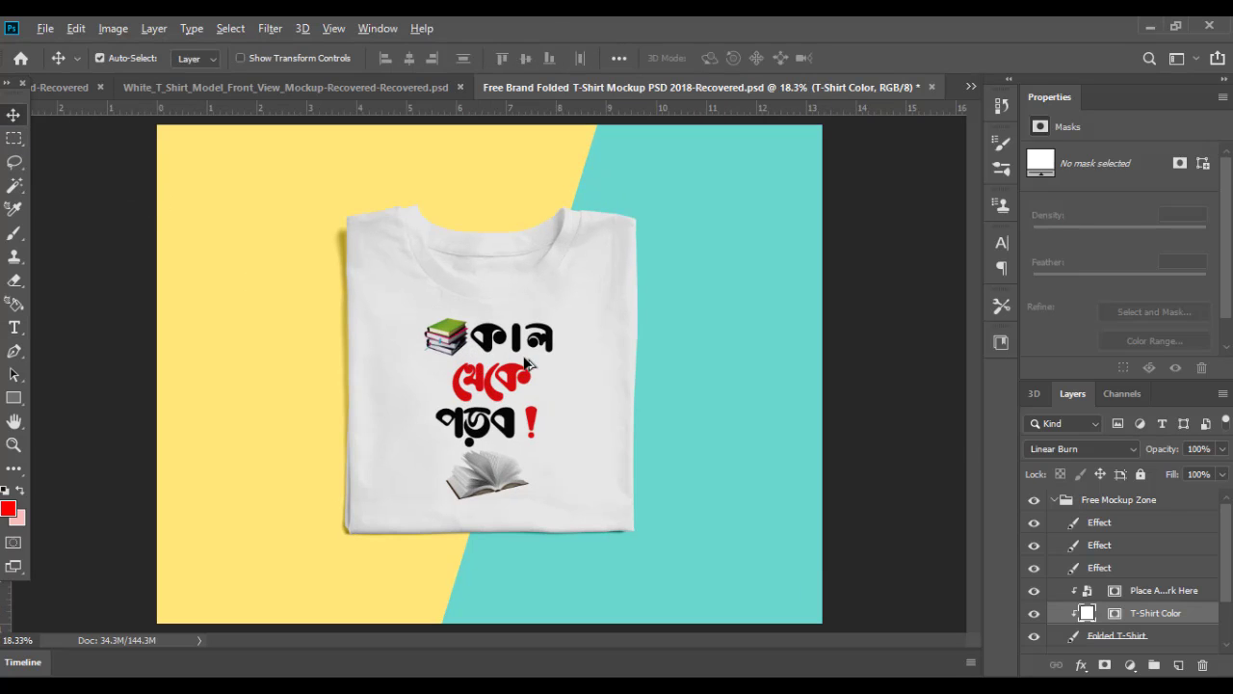
{"action": "scroll", "coordinate": [530, 364], "scroll_direction": "up", "scroll_amount": 3}
{"action": "scroll", "coordinate": [525, 362], "scroll_direction": "down", "scroll_amount": 2}
{"action": "scroll", "coordinate": [525, 361], "scroll_direction": "down", "scroll_amount": 3}
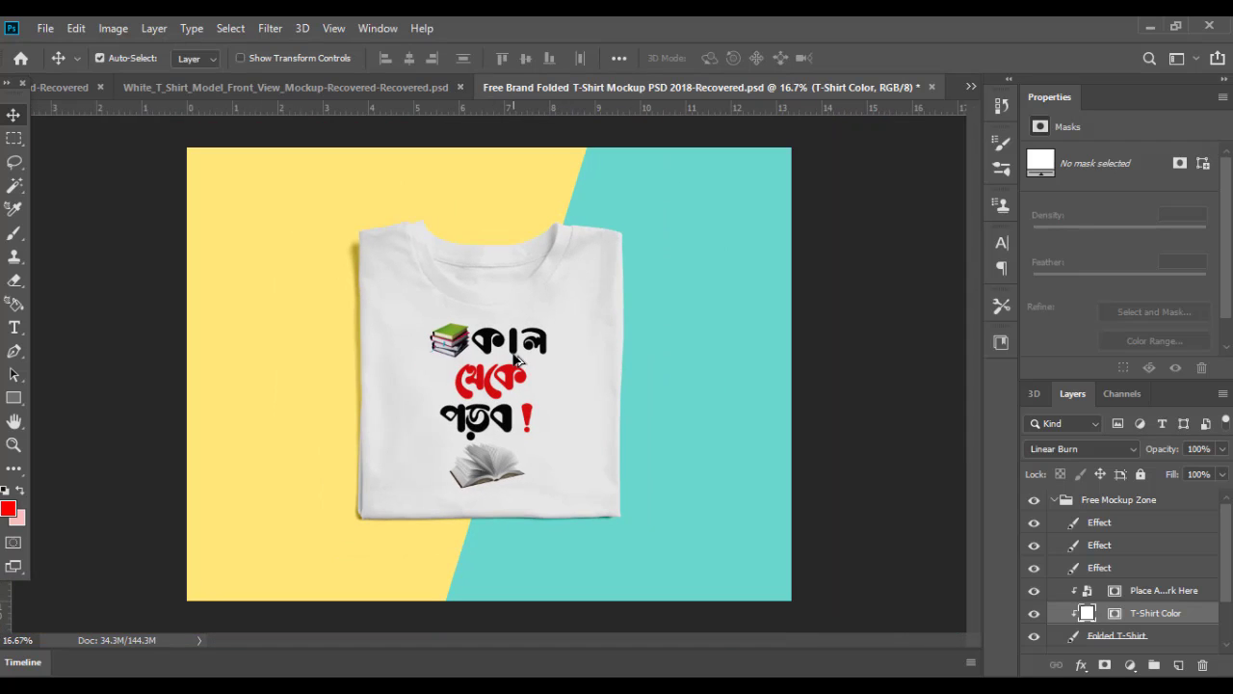
{"action": "scroll", "coordinate": [525, 365], "scroll_direction": "up", "scroll_amount": 1}
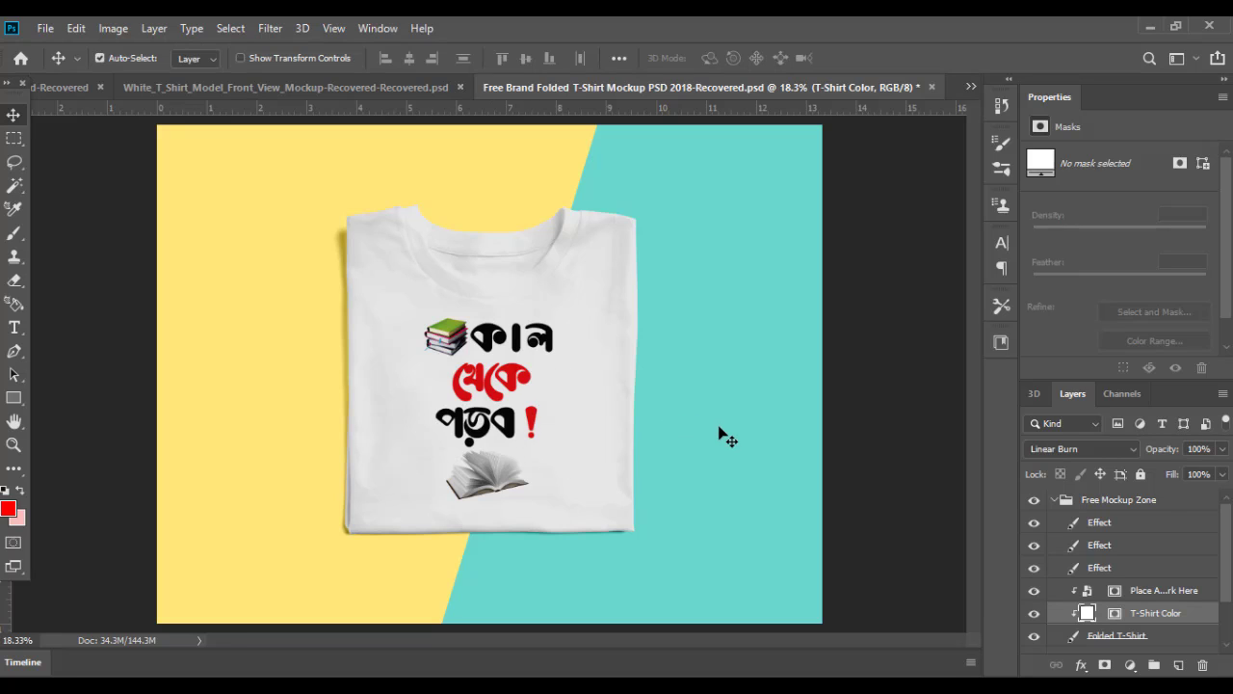
{"action": "scroll", "coordinate": [1133, 515], "scroll_direction": "down", "scroll_amount": 1}
{"action": "scroll", "coordinate": [1060, 570], "scroll_direction": "up", "scroll_amount": 1}
Step: Open 8291039_vector-t-shirt-design-png-transparent-png.png from the ggyb folder inside Downloads > products
{"action": "left_click", "coordinate": [47, 30]}
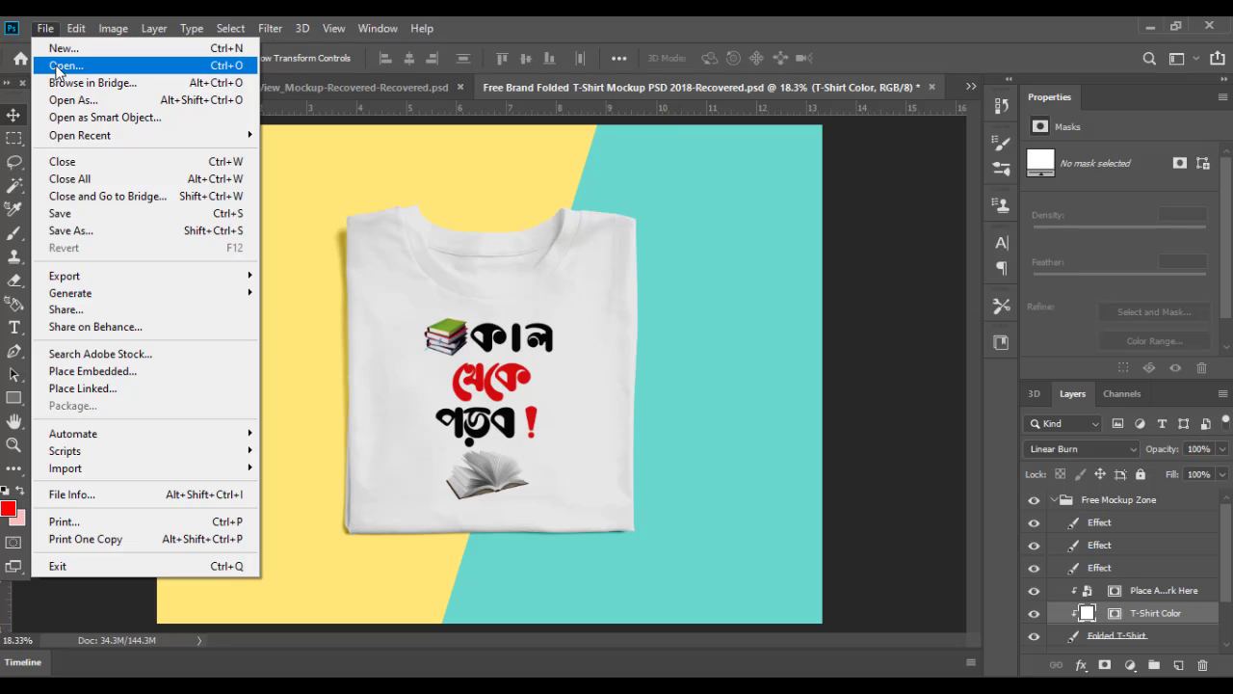
{"action": "left_click", "coordinate": [56, 66]}
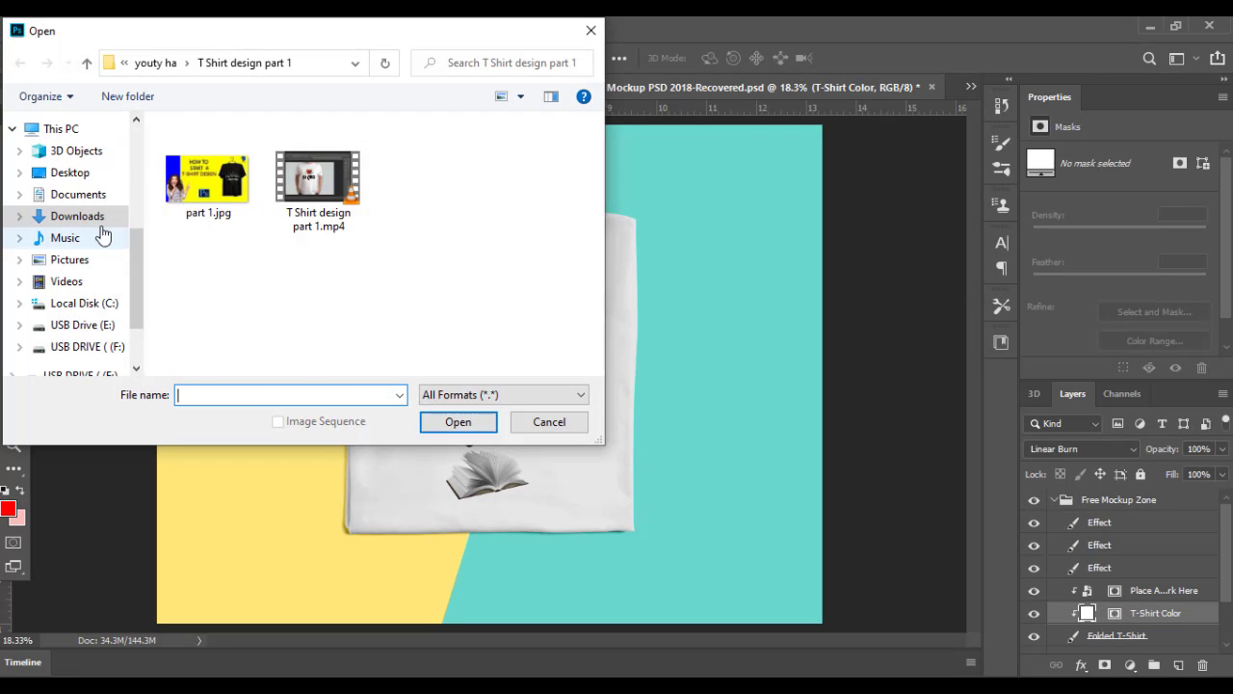
{"action": "left_click", "coordinate": [97, 218]}
{"action": "double_click", "coordinate": [244, 280]}
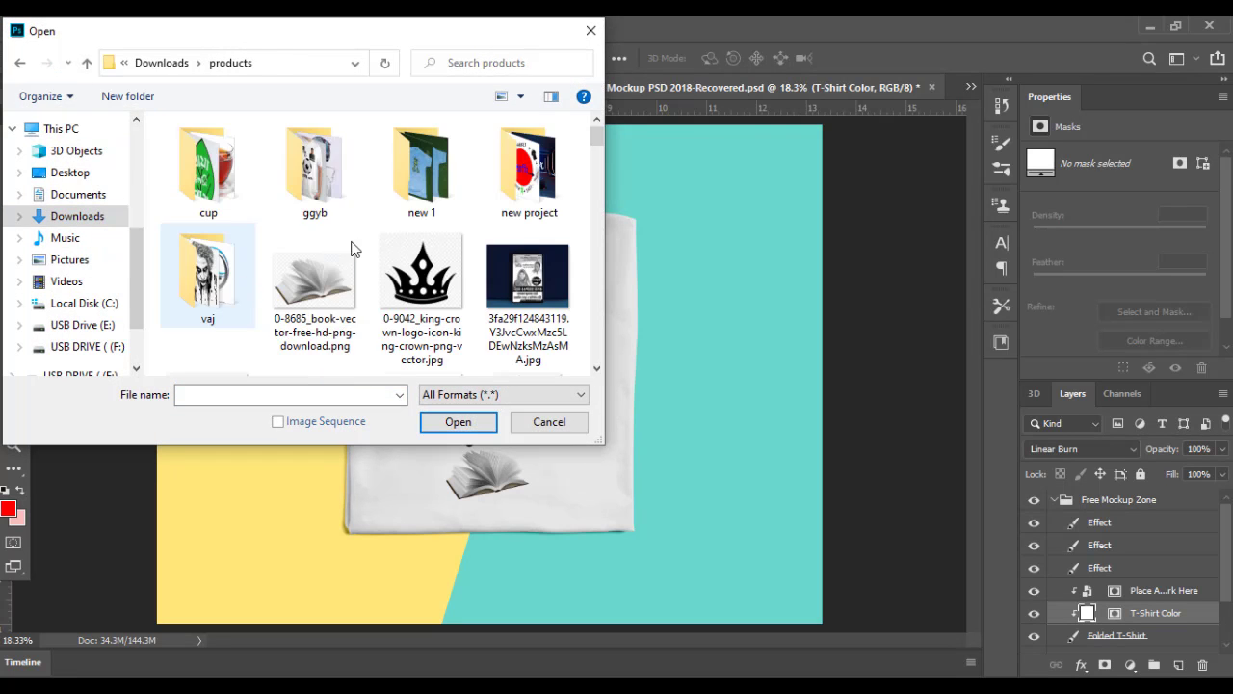
{"action": "double_click", "coordinate": [313, 166]}
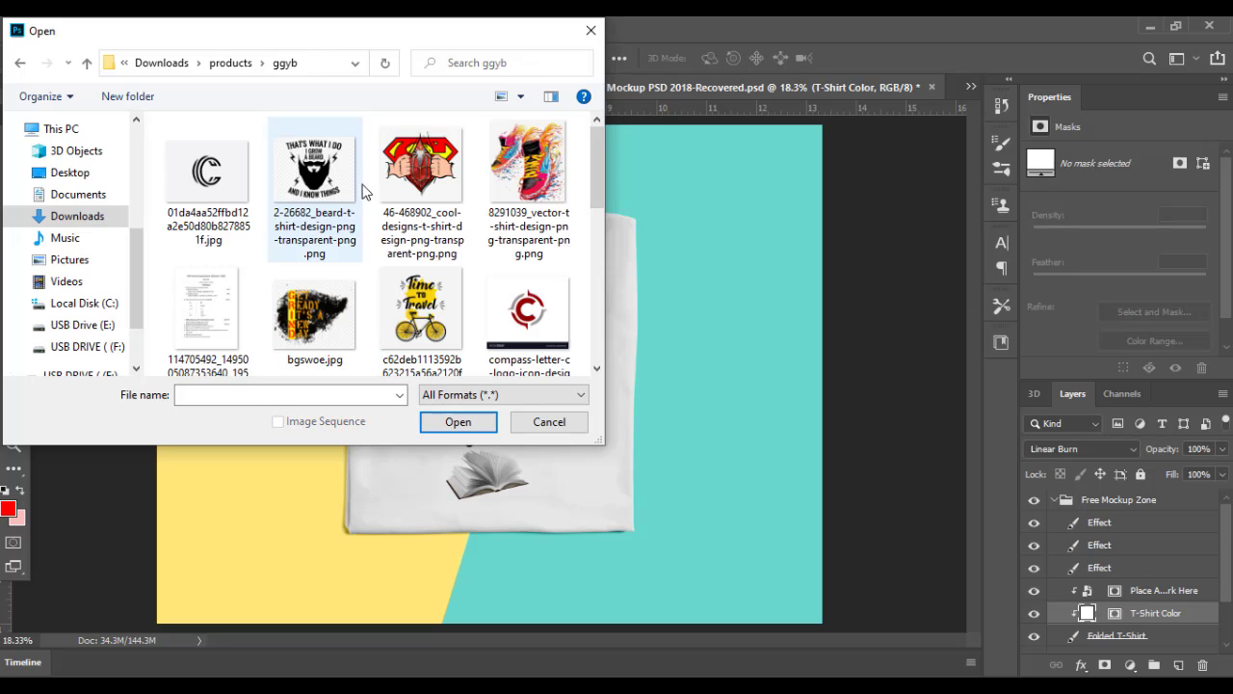
{"action": "double_click", "coordinate": [539, 174]}
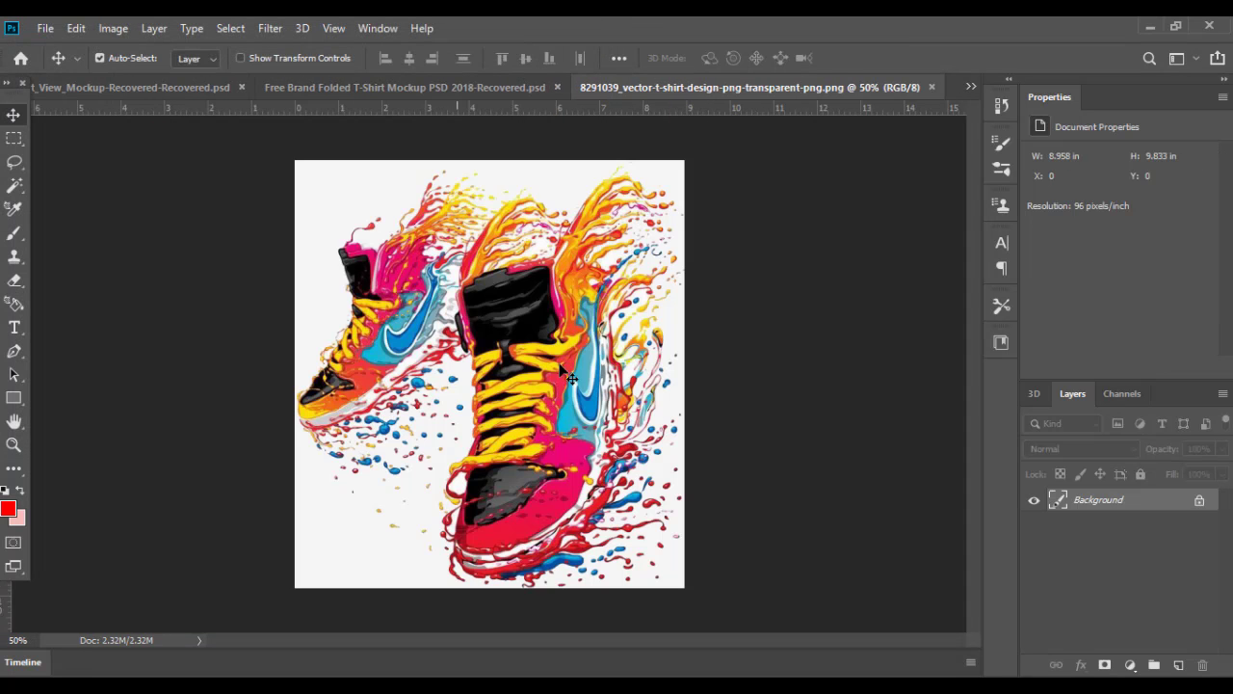
Step: Unlock the Background layer of the sneaker image, and undo the small test move
{"action": "left_click", "coordinate": [1199, 501]}
{"action": "mouse_move", "coordinate": [543, 321]}
{"action": "left_mouse_down"}
{"action": "mouse_move", "coordinate": [672, 379]}
{"action": "mouse_move", "coordinate": [559, 319]}
{"action": "left_mouse_up"}
{"action": "key", "text": "ctrl+z"}
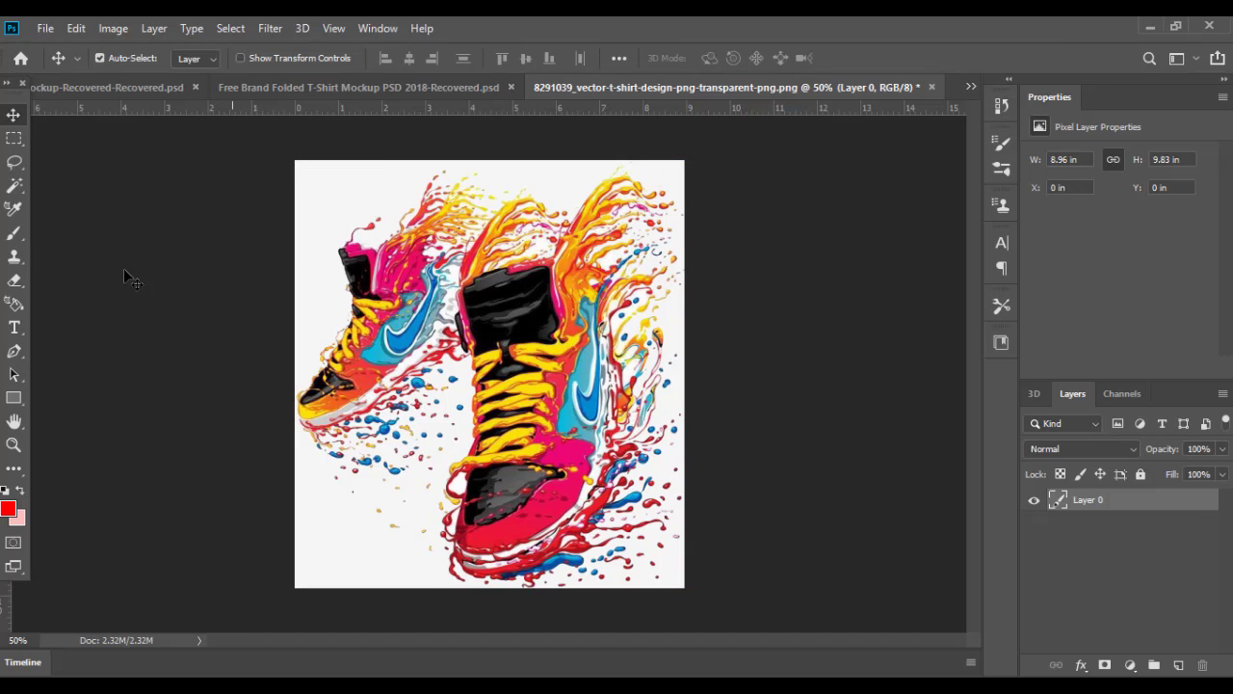
Step: Select the two sneakers automatically with the Magic Wand's Select Subject command
{"action": "left_click_drag", "start_coordinate": [14, 185], "coordinate": [53, 198]}
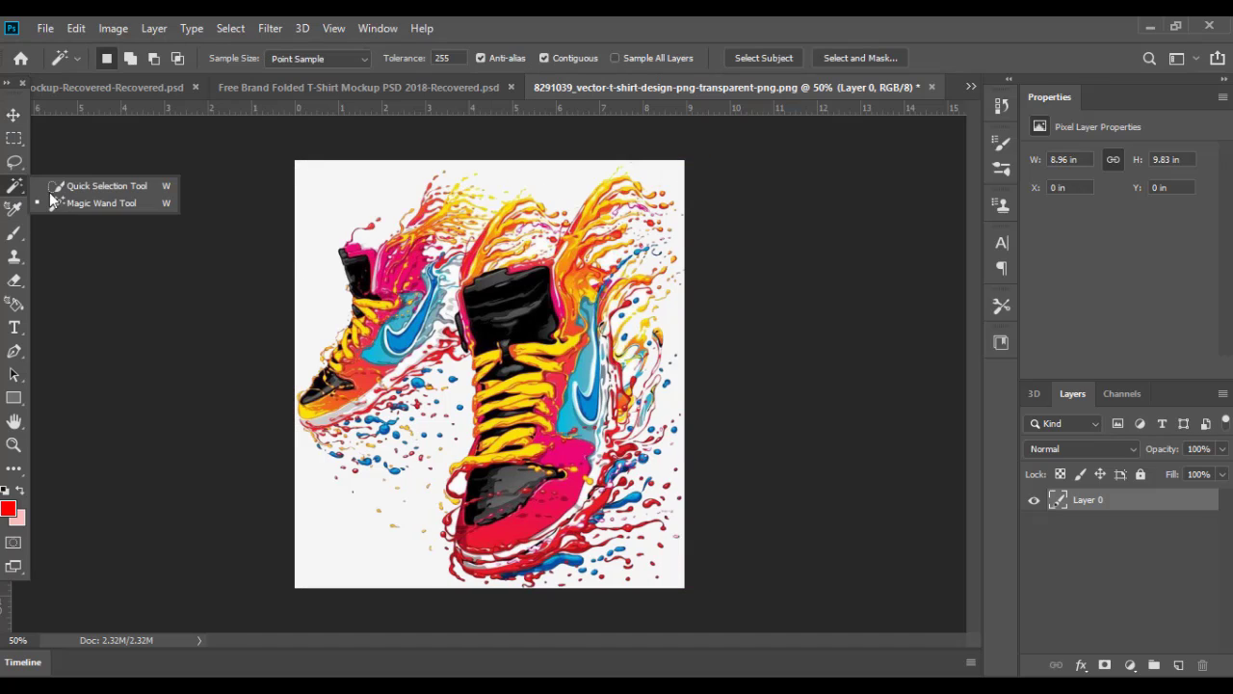
{"action": "left_click", "coordinate": [388, 210]}
{"action": "left_click", "coordinate": [779, 57]}
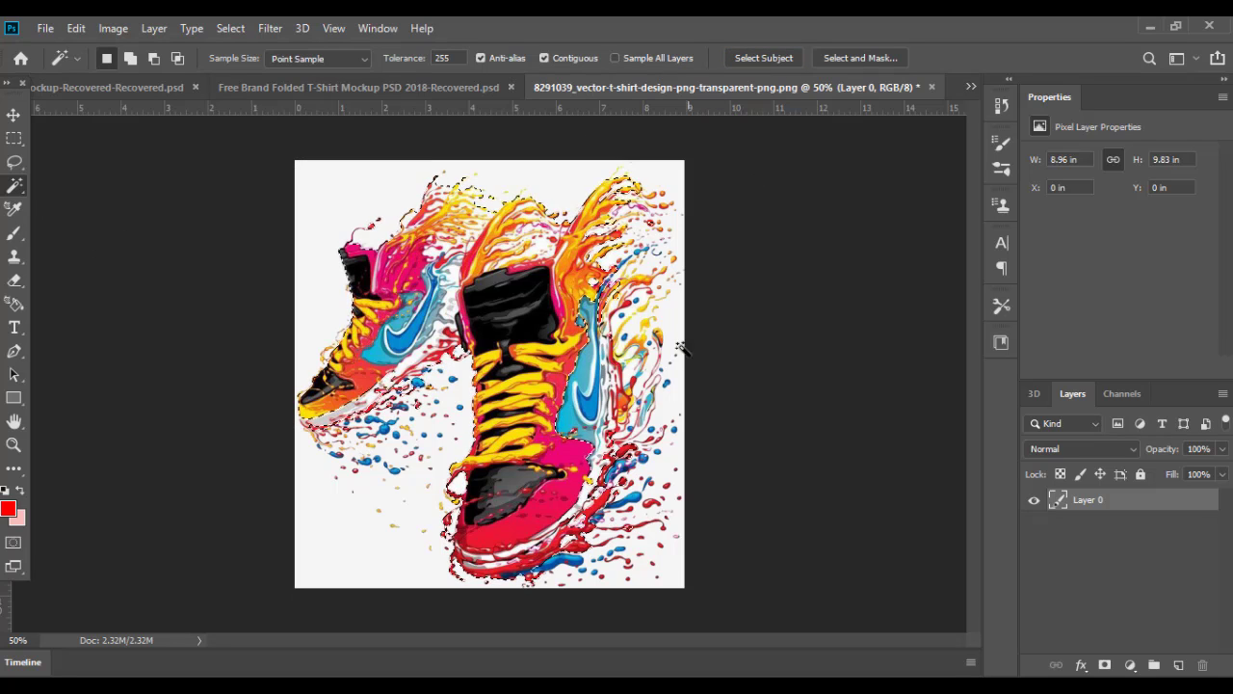
Step: Try moving the selected sneakers away from the background to check the cutout, and undo the move
{"action": "left_click", "coordinate": [9, 121]}
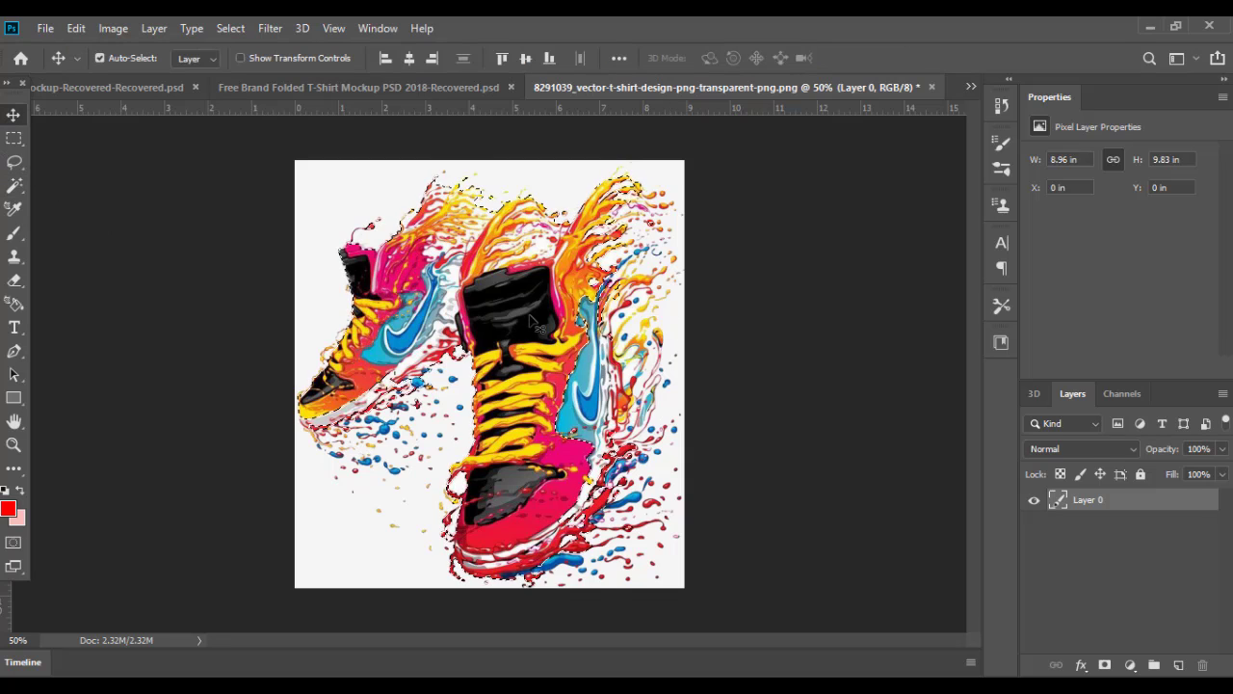
{"action": "left_click_drag", "start_coordinate": [507, 313], "coordinate": [646, 400]}
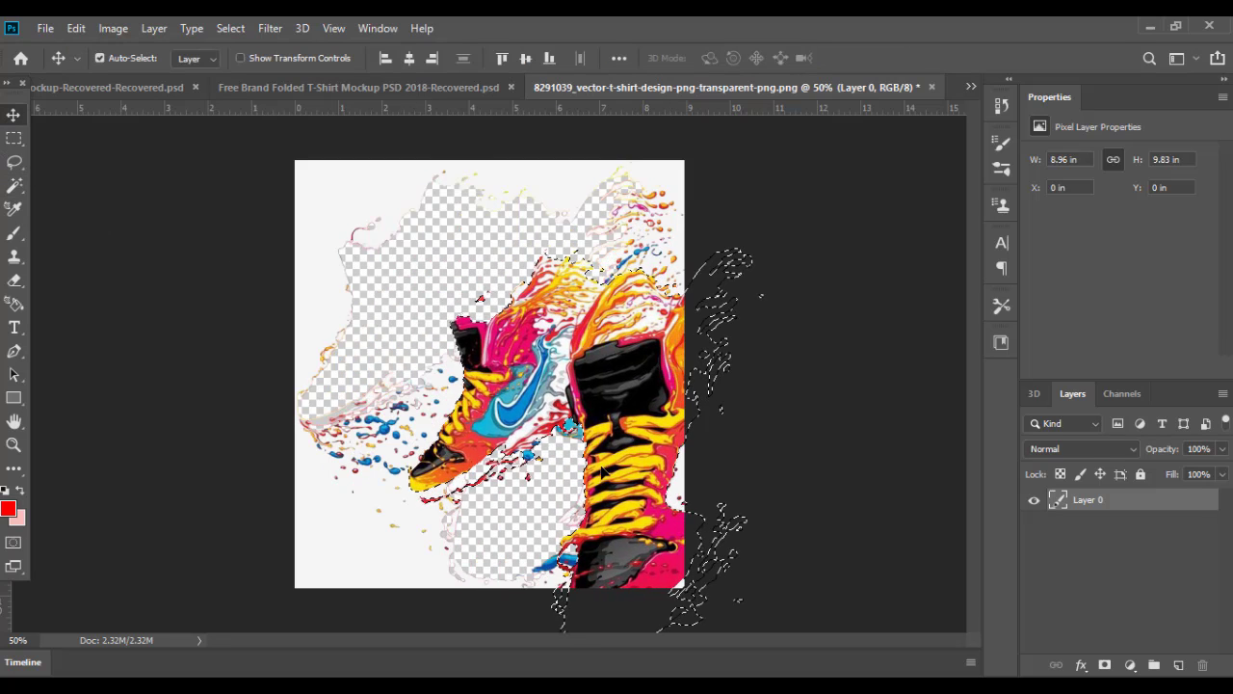
{"action": "key", "text": "ctrl+z"}
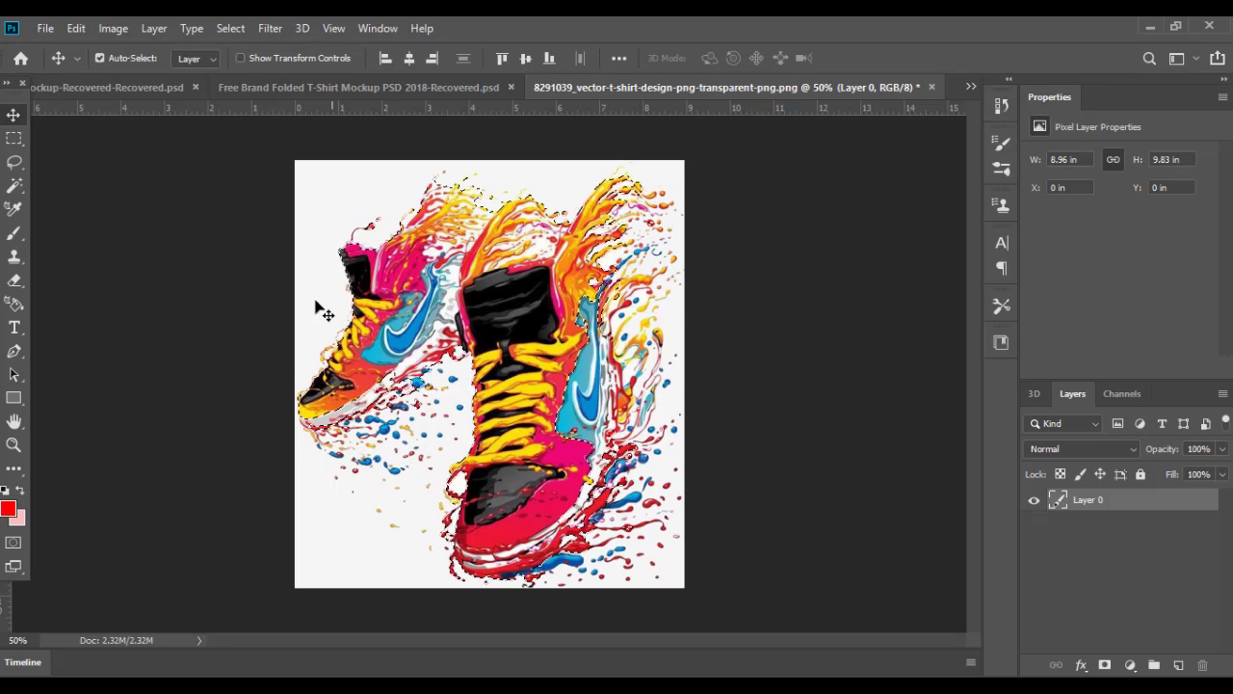
Step: Open Select and Mask for the sneaker selection and refine the edge along the front sneaker's outer side with the Refine Edge Brush
{"action": "left_click", "coordinate": [16, 187]}
{"action": "left_click", "coordinate": [861, 58]}
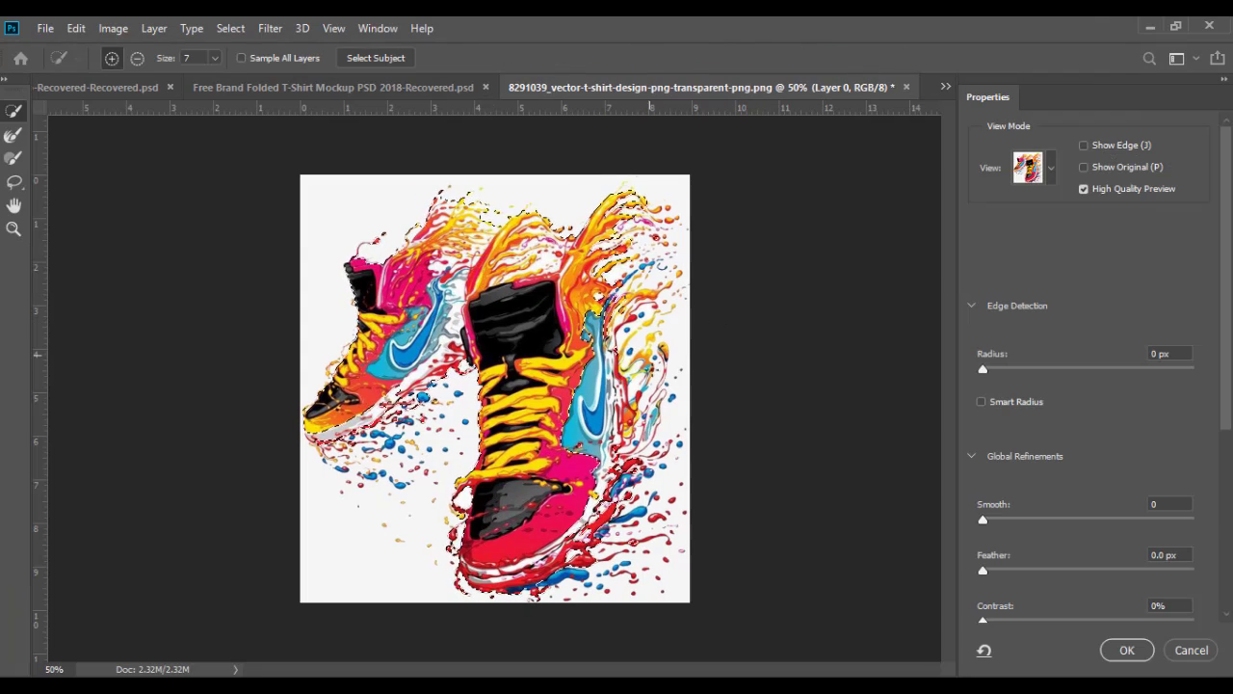
{"action": "scroll", "coordinate": [568, 439], "scroll_direction": "up", "scroll_amount": 5}
{"action": "scroll", "coordinate": [190, 327], "scroll_direction": "down", "scroll_amount": 3}
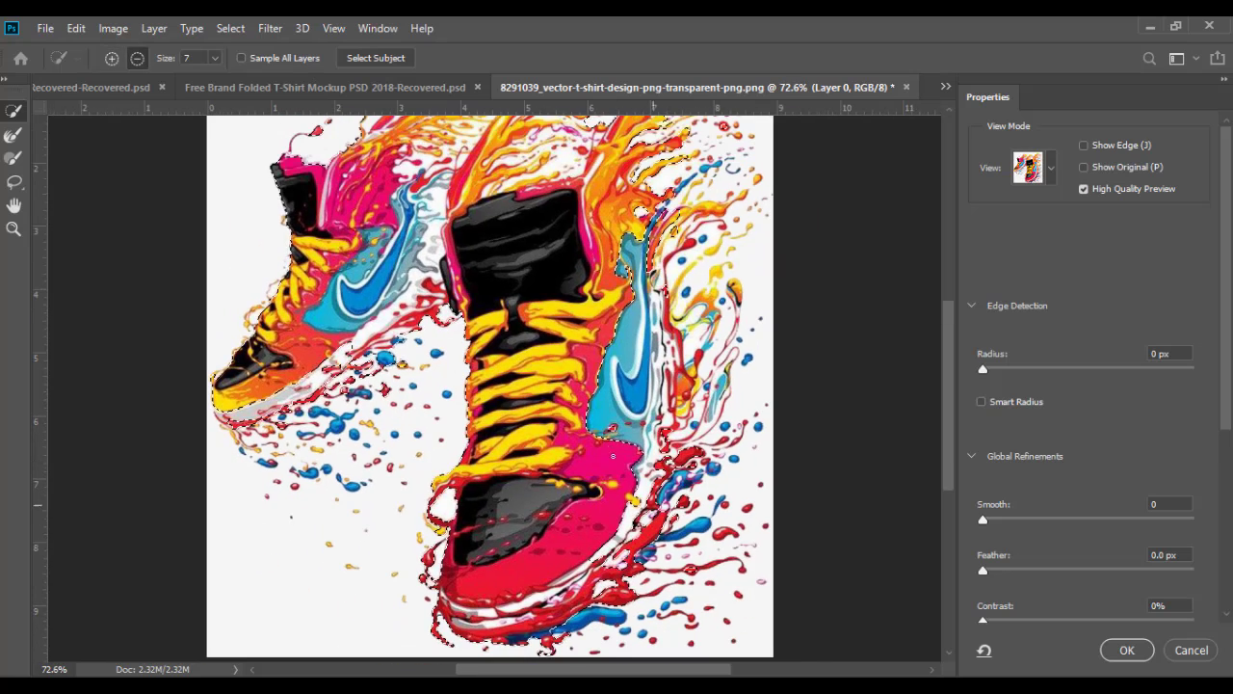
{"action": "left_click", "coordinate": [14, 135]}
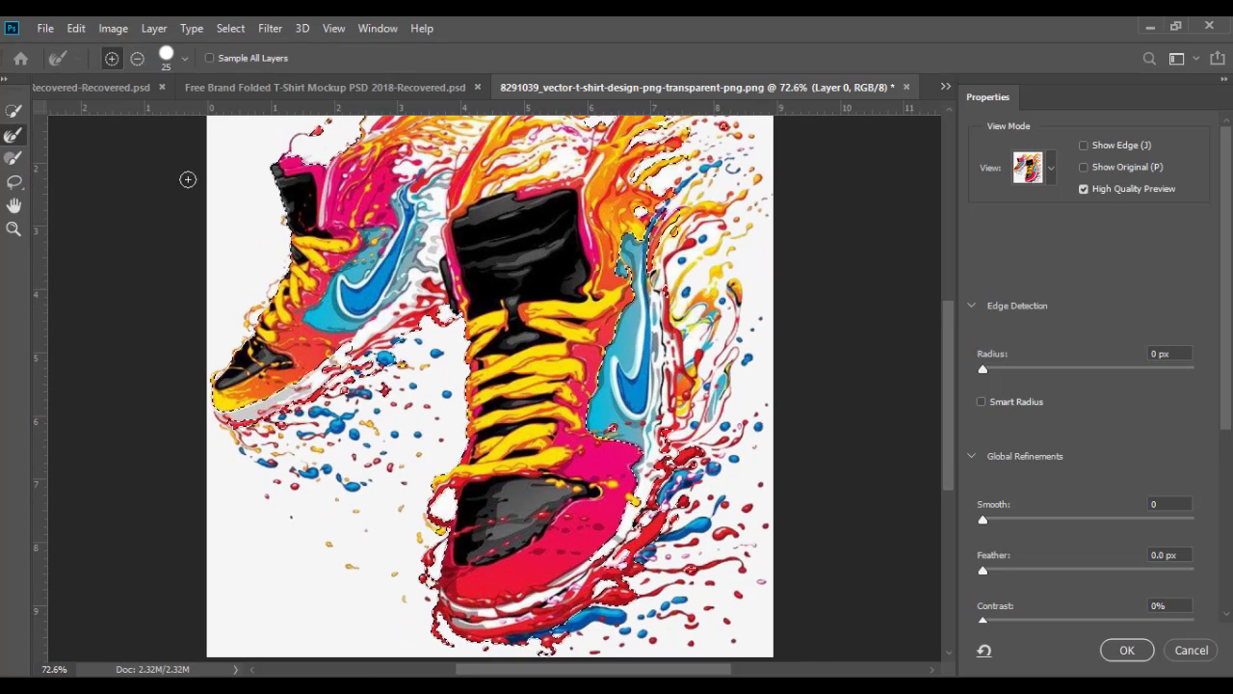
{"action": "mouse_move", "coordinate": [638, 311]}
{"action": "left_mouse_down"}
{"action": "mouse_move", "coordinate": [653, 511]}
{"action": "mouse_move", "coordinate": [677, 389]}
{"action": "mouse_move", "coordinate": [668, 501]}
{"action": "mouse_move", "coordinate": [646, 566]}
{"action": "left_mouse_up"}
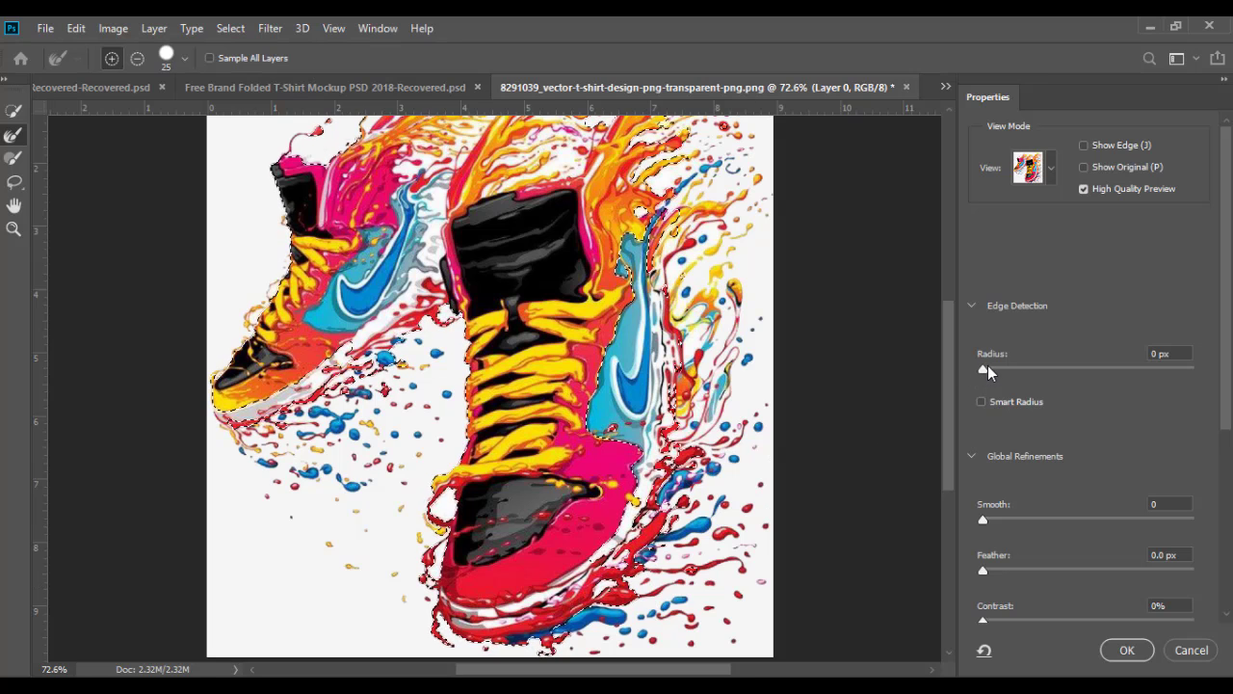
Step: Set the selection's edge radius to 1 px, smooth to 3, feather to 0.3 px and contrast to 3%
{"action": "left_click", "coordinate": [988, 366]}
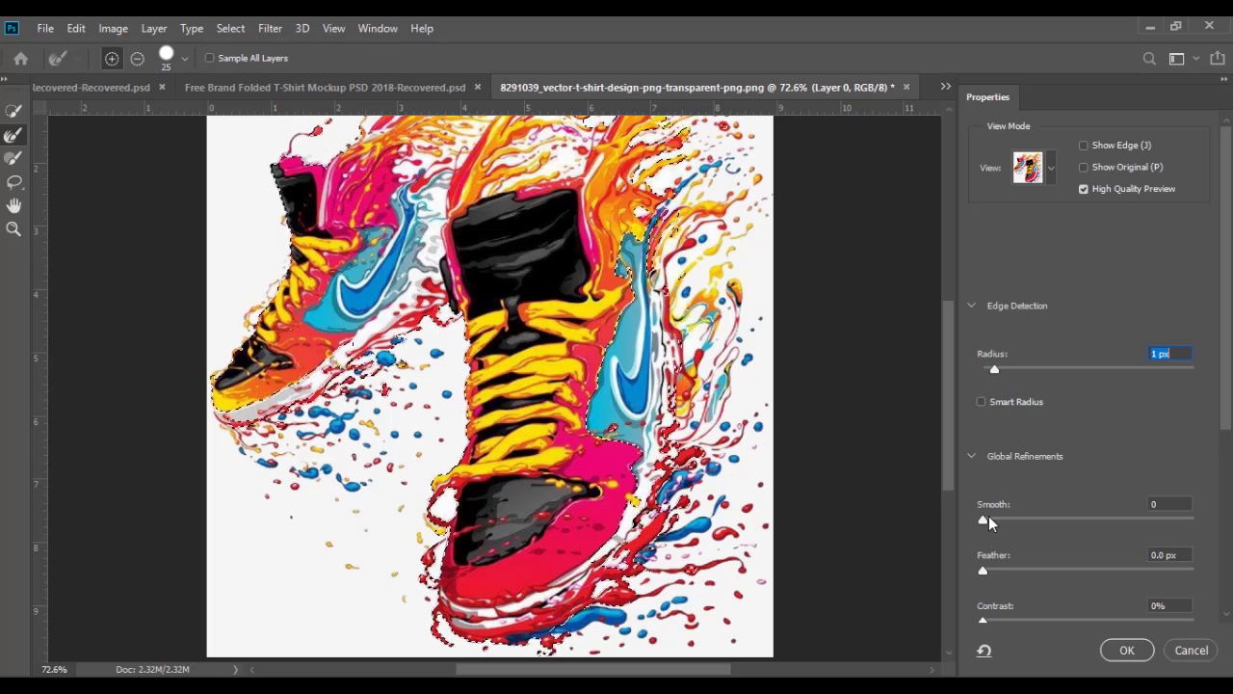
{"action": "left_click_drag", "start_coordinate": [989, 517], "coordinate": [994, 518]}
{"action": "scroll", "coordinate": [1010, 546], "scroll_direction": "down", "scroll_amount": 1}
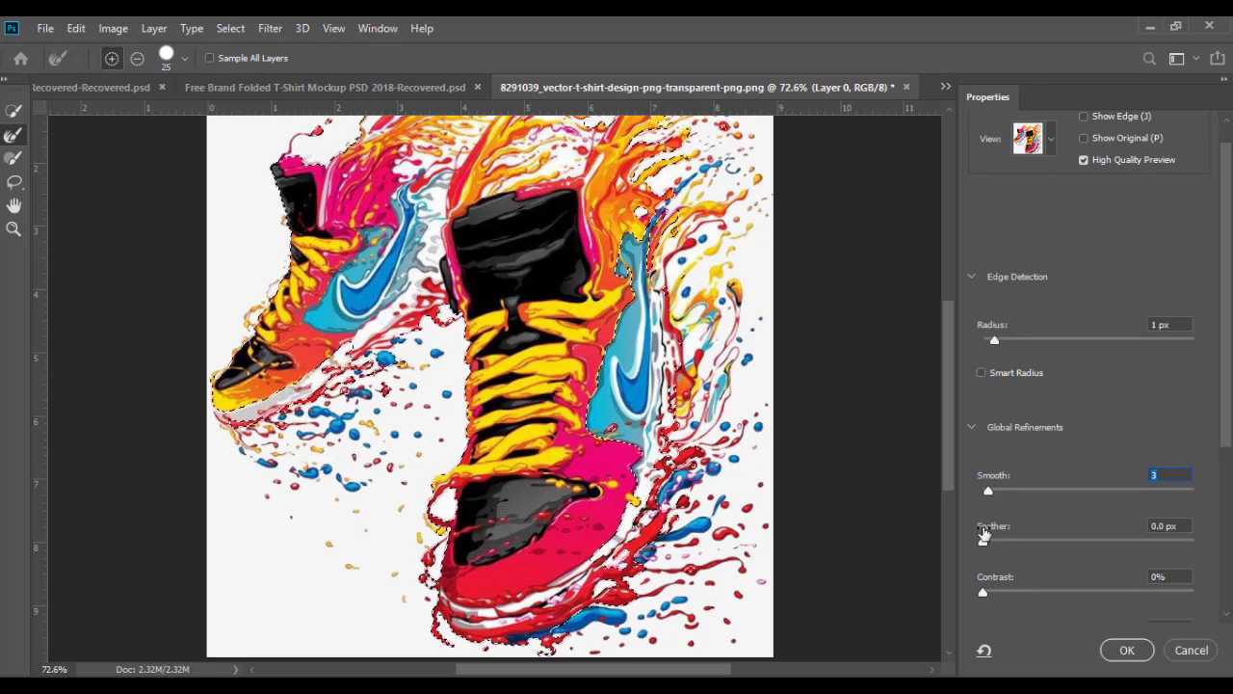
{"action": "left_click_drag", "start_coordinate": [983, 541], "coordinate": [986, 540]}
{"action": "left_click_drag", "start_coordinate": [986, 590], "coordinate": [989, 591]}
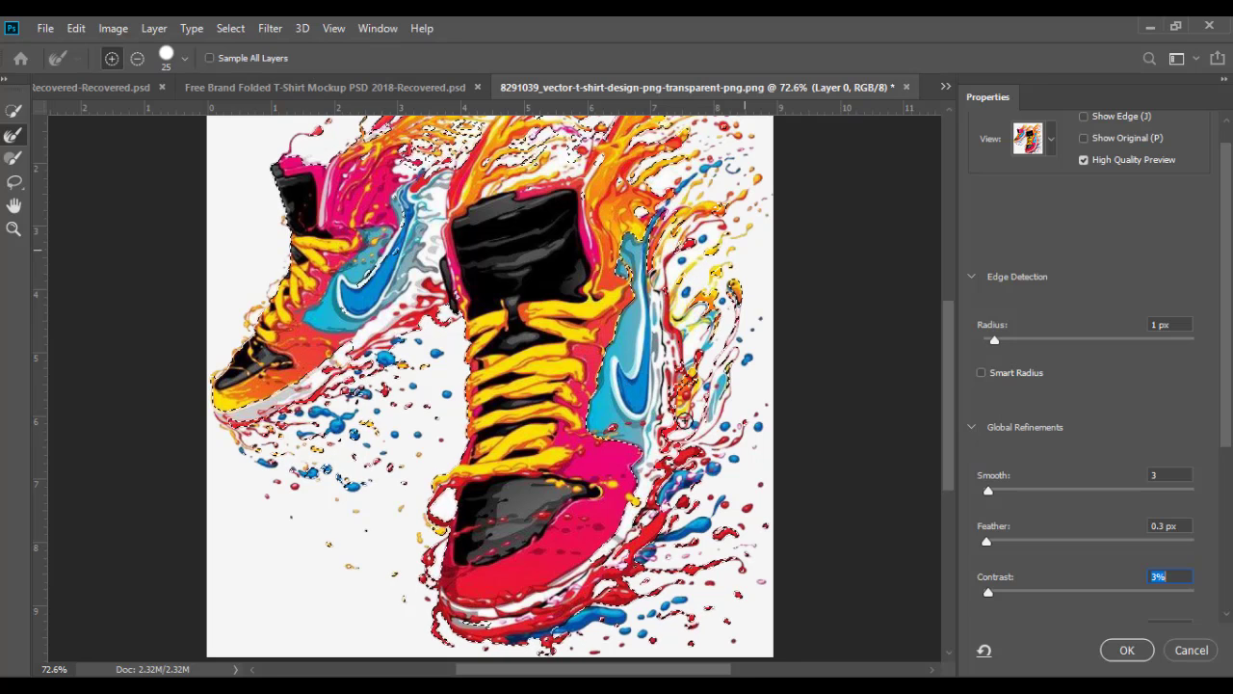
Step: Add the missing light-blue area around the front sneaker's swoosh with the Quick Selection tool and apply the refined selection
{"action": "left_click", "coordinate": [13, 110]}
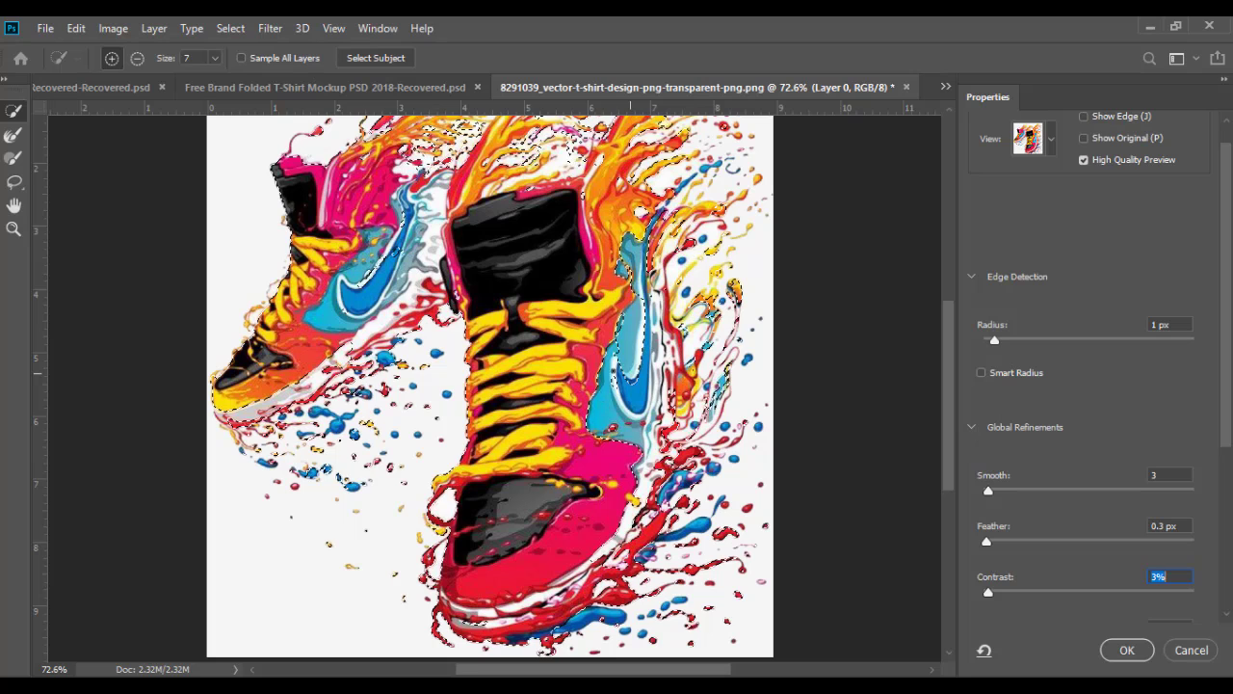
{"action": "left_click", "coordinate": [631, 372]}
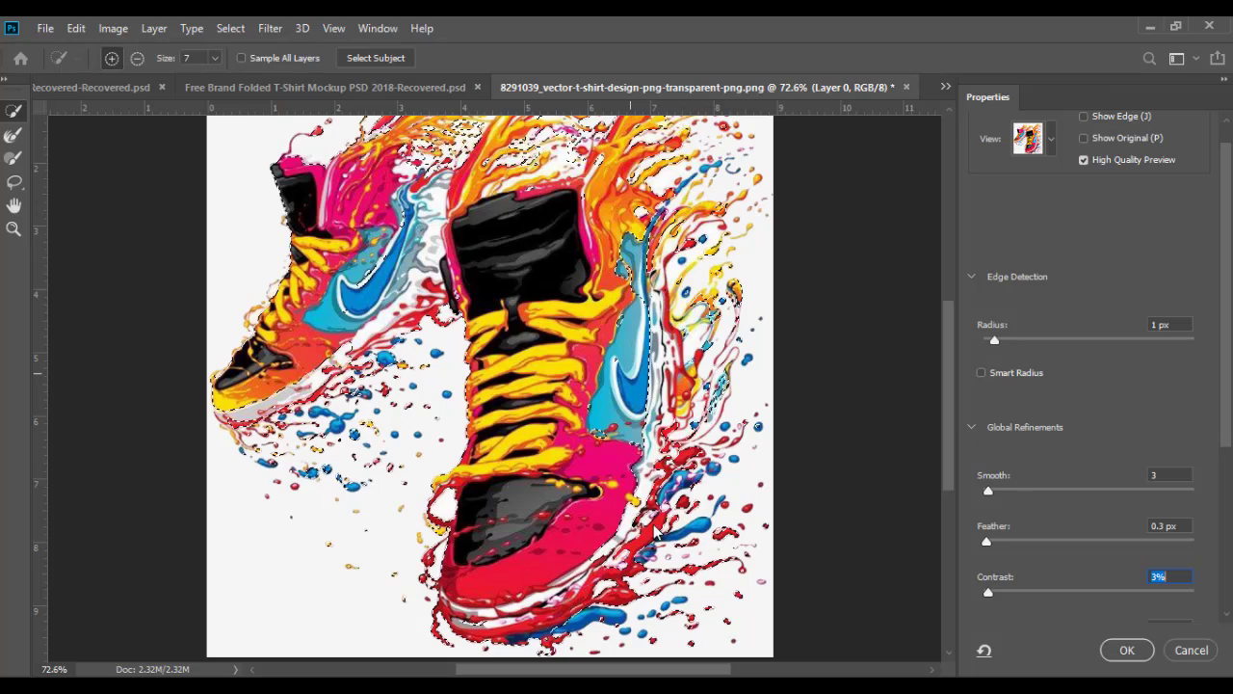
{"action": "left_click", "coordinate": [1133, 652]}
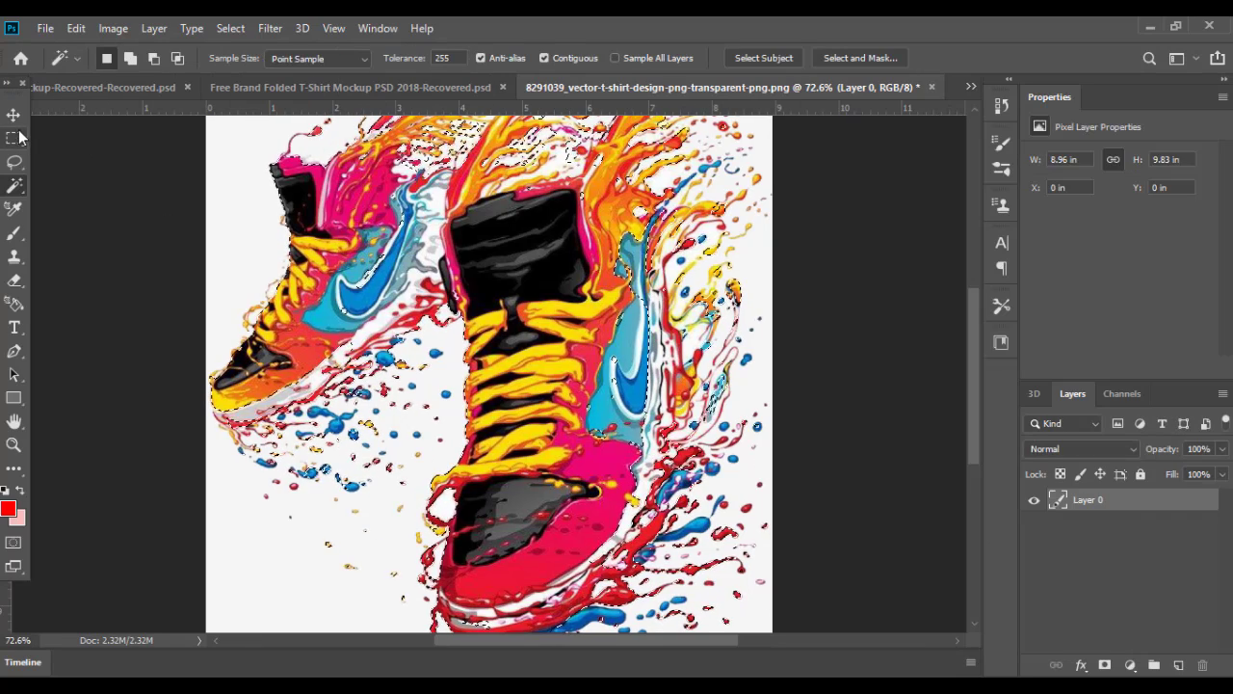
Step: Reopen the sneaker selection in Select and Mask and refine the paint-splash edges further with the Refine Edge Brush
{"action": "left_click", "coordinate": [13, 115]}
{"action": "left_click_drag", "start_coordinate": [557, 265], "coordinate": [567, 291]}
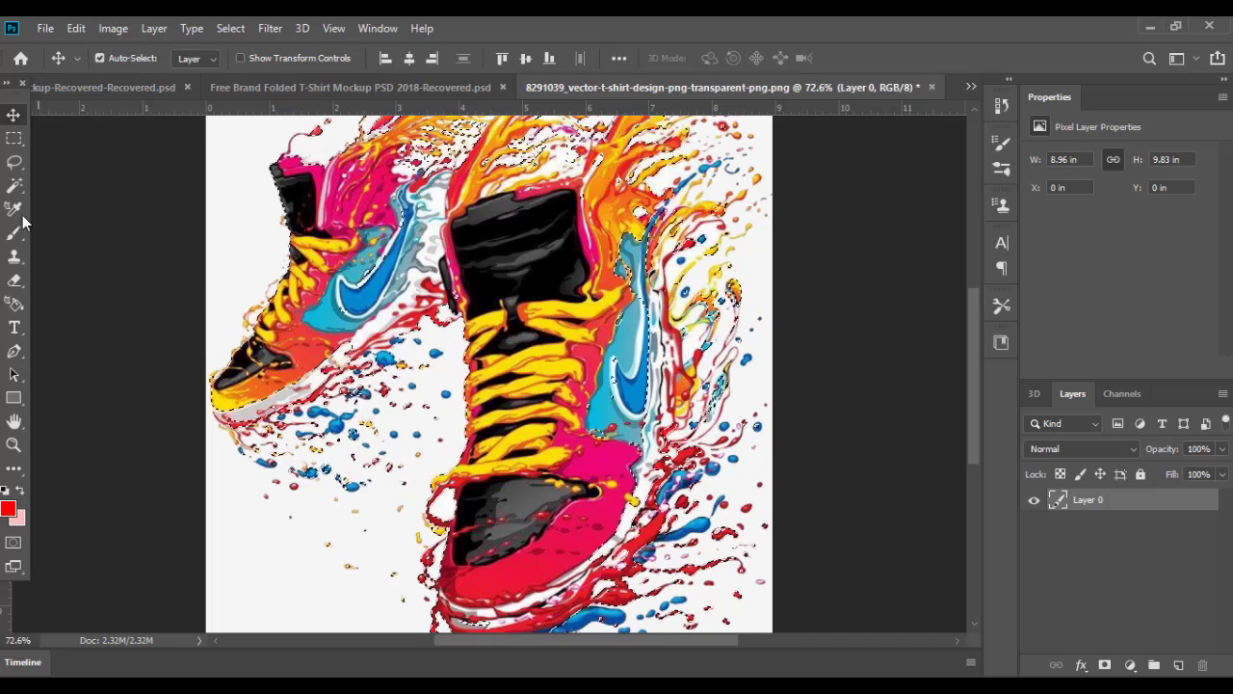
{"action": "left_click", "coordinate": [15, 185]}
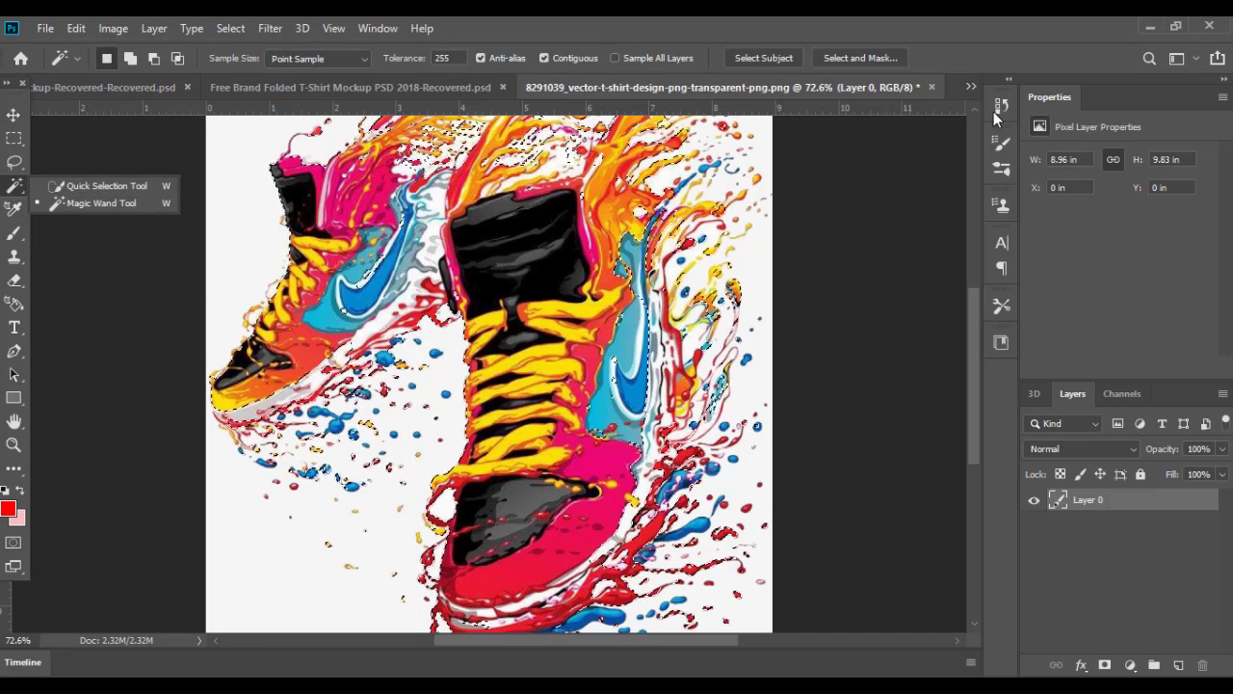
{"action": "left_click", "coordinate": [861, 58]}
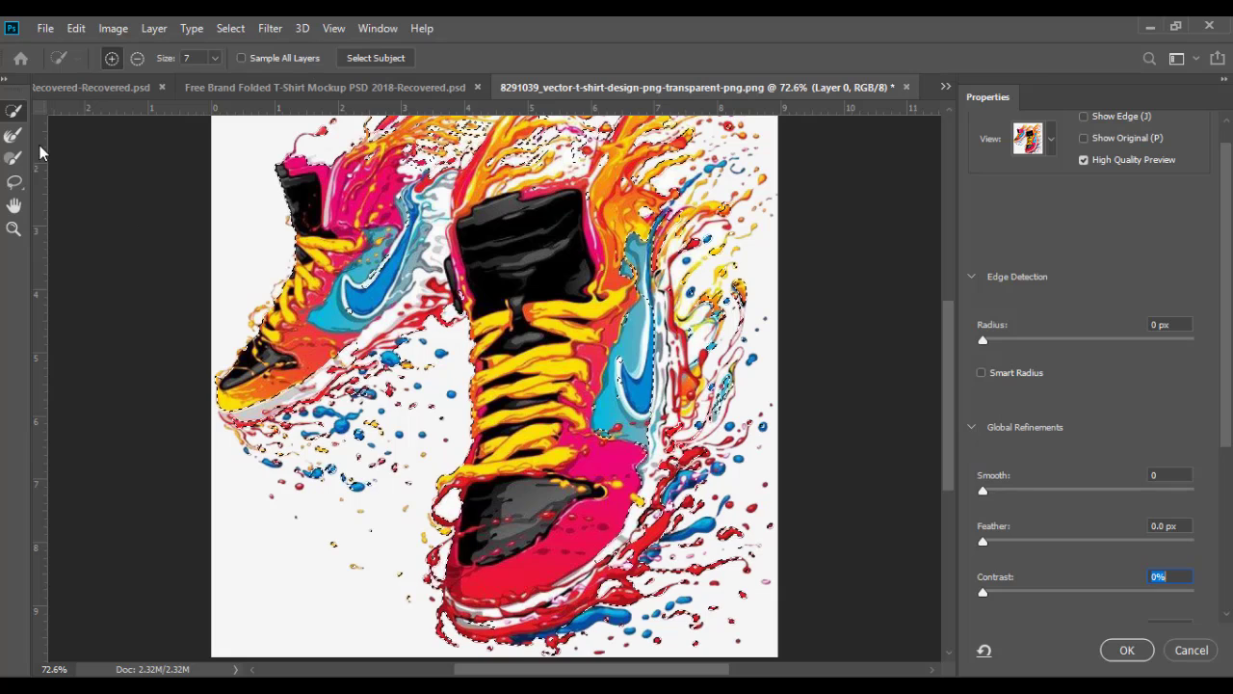
{"action": "left_click", "coordinate": [11, 136]}
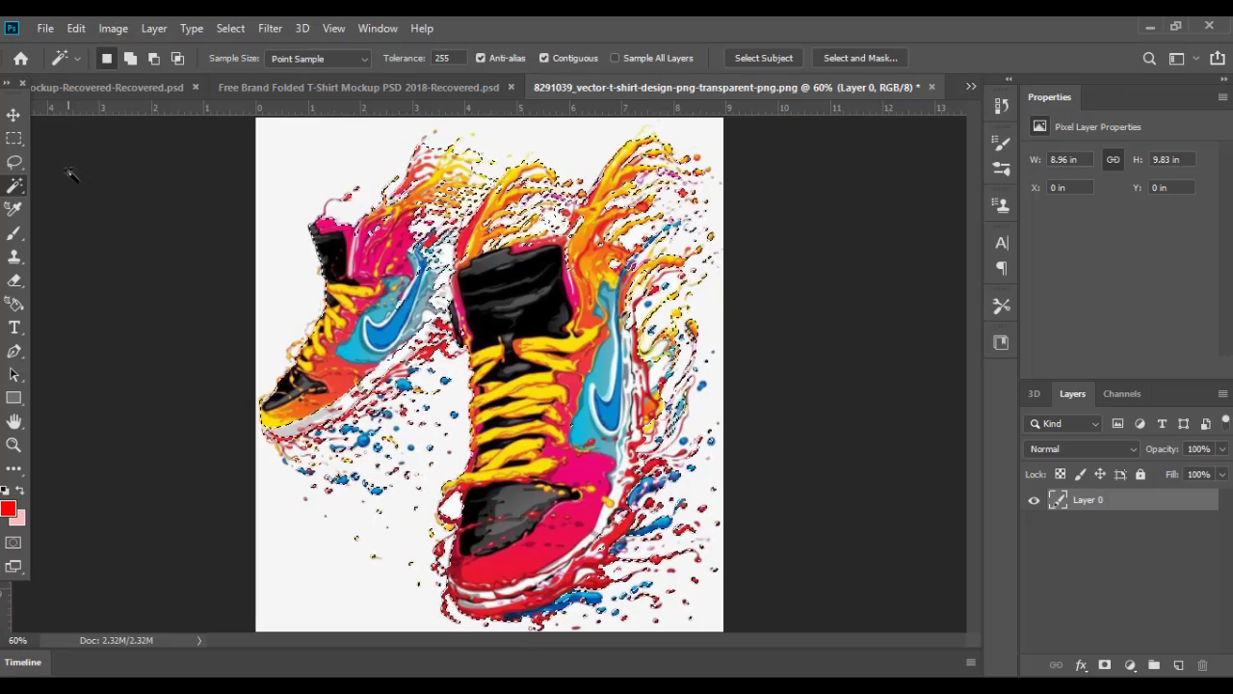
Step: Try shifting the refined sneaker selection slightly to check its edges, and undo the shift
{"action": "left_click", "coordinate": [14, 114]}
{"action": "left_click_drag", "start_coordinate": [541, 305], "coordinate": [523, 282]}
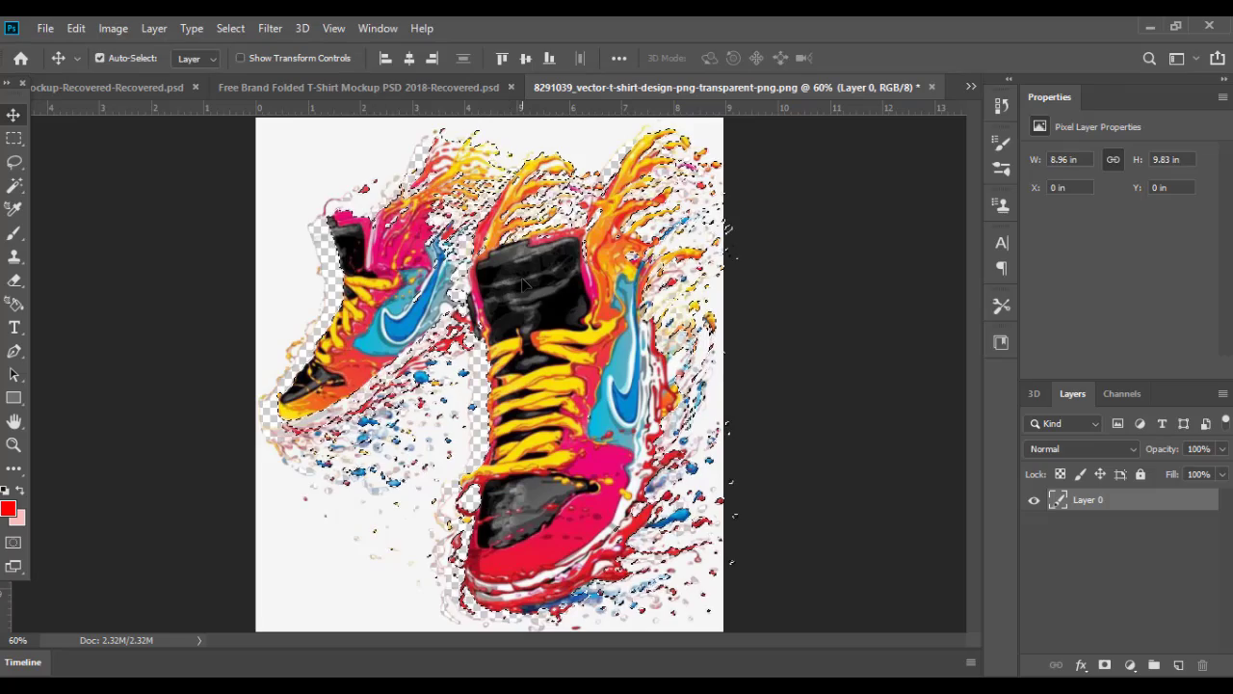
{"action": "key", "text": "ctrl+z"}
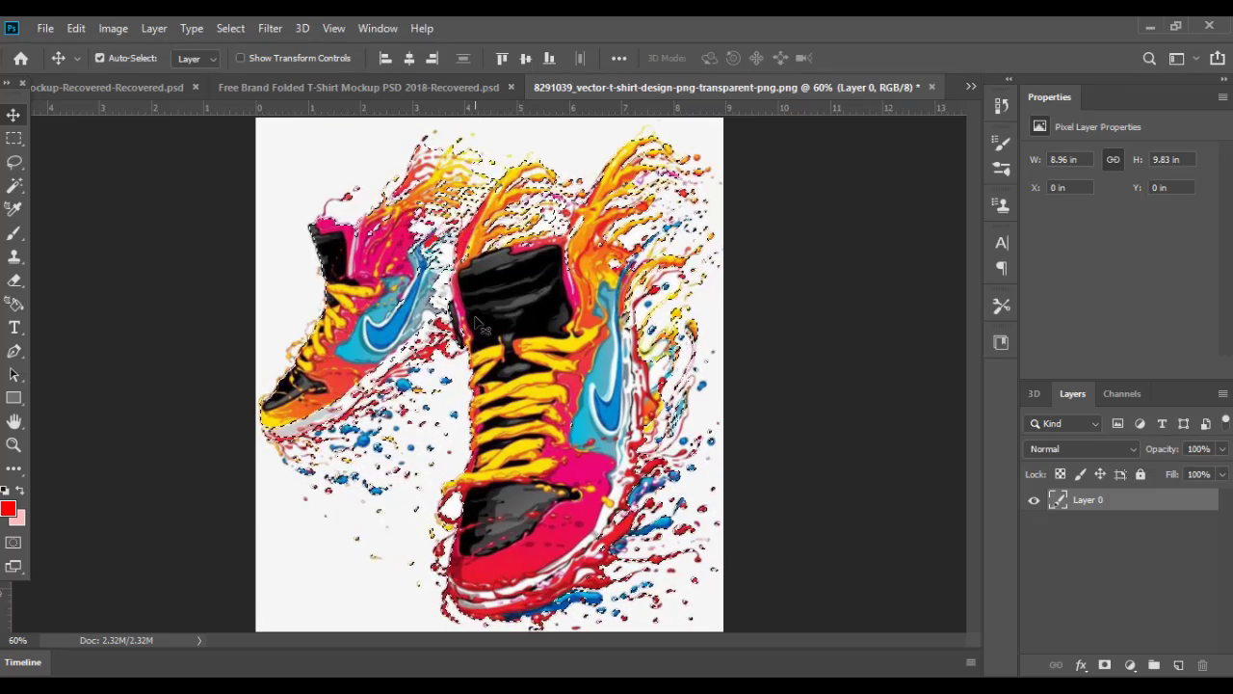
Step: Switch to the Free Brand Folded T-Shirt Mockup document and toggle its artwork and Effect layers to check what each one contributes
{"action": "left_click", "coordinate": [453, 87]}
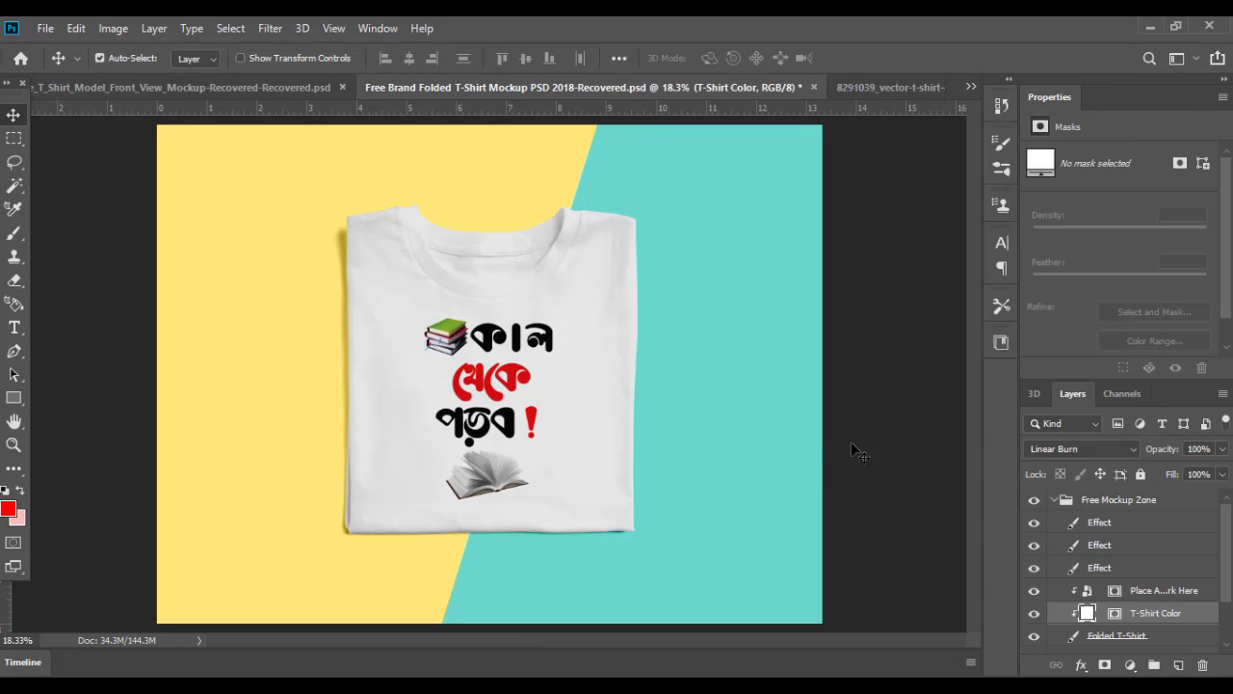
{"action": "left_click", "coordinate": [1107, 503]}
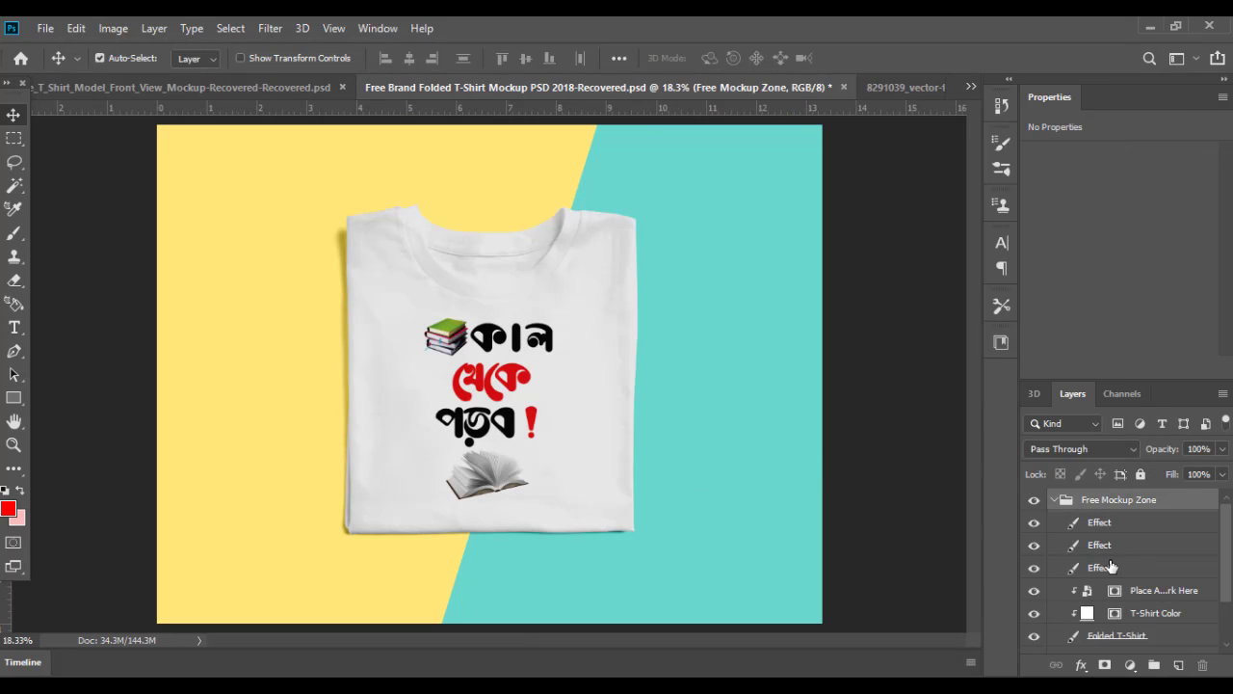
{"action": "left_click", "coordinate": [1033, 590]}
{"action": "left_click", "coordinate": [1034, 590]}
{"action": "left_click", "coordinate": [1035, 567]}
{"action": "left_click", "coordinate": [1079, 545]}
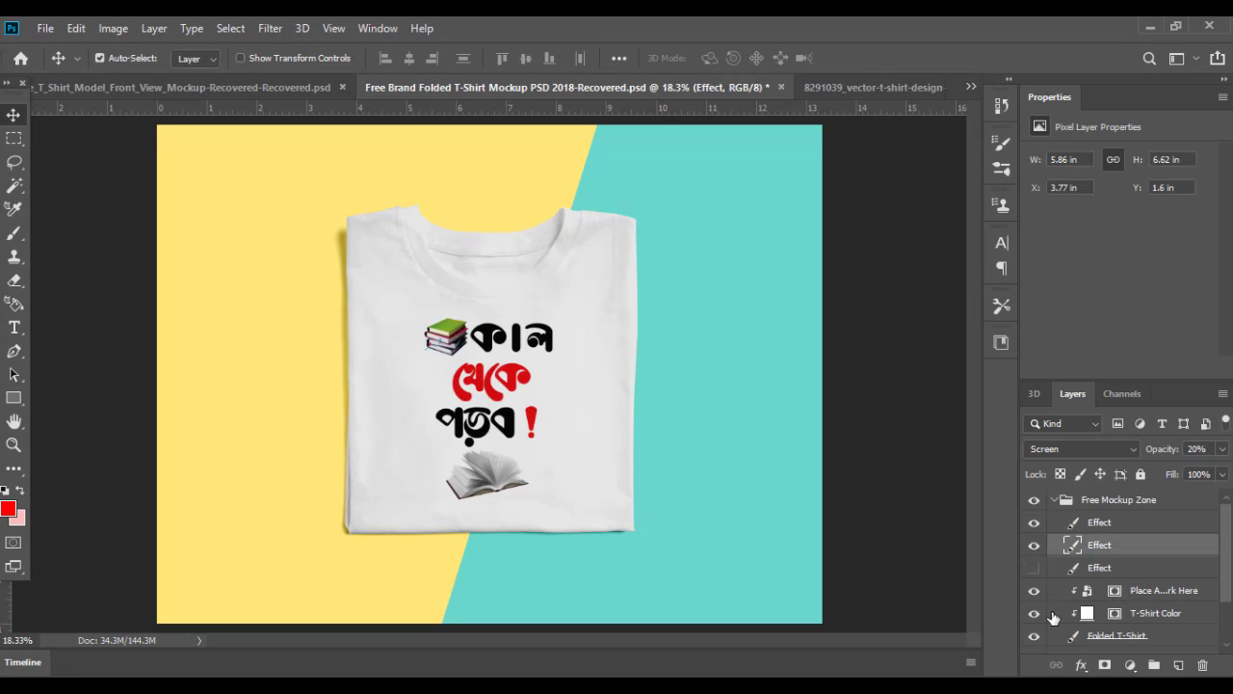
{"action": "left_click", "coordinate": [1033, 567]}
Step: Hide and reshow the mockup's artwork placeholder layer, and open its smart object contents for editing
{"action": "left_click", "coordinate": [1034, 590]}
{"action": "left_click", "coordinate": [1034, 590]}
{"action": "double_click", "coordinate": [1088, 594]}
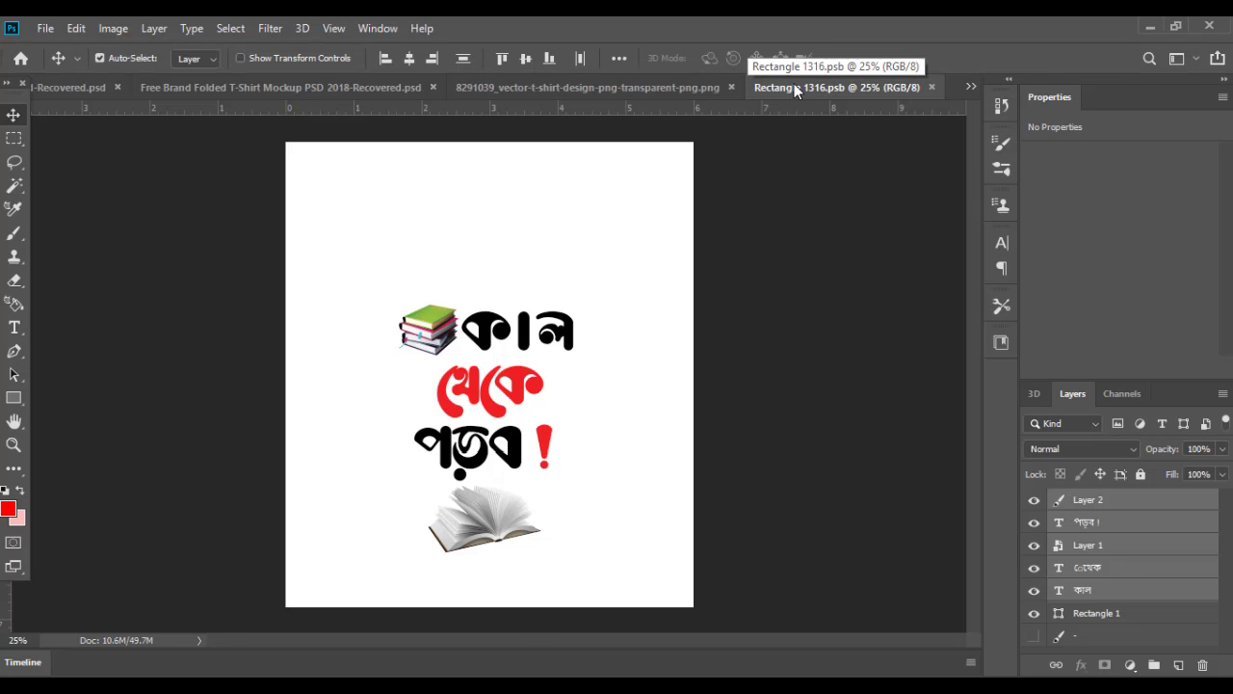
Step: Arrange the Rectangle 1316.psb document beside the sneaker image and copy the selected sneakers into it over the old design
{"action": "left_click", "coordinate": [675, 87]}
{"action": "left_click", "coordinate": [969, 87]}
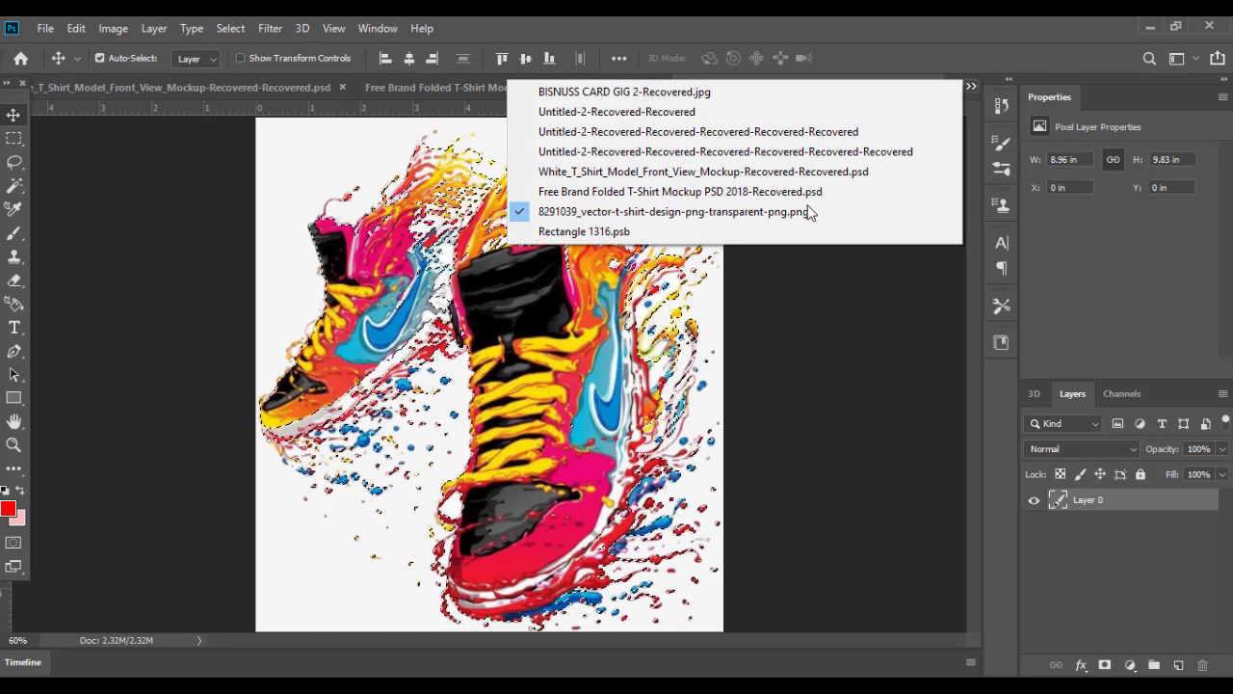
{"action": "left_click", "coordinate": [800, 228]}
{"action": "left_click_drag", "start_coordinate": [850, 93], "coordinate": [610, 97]}
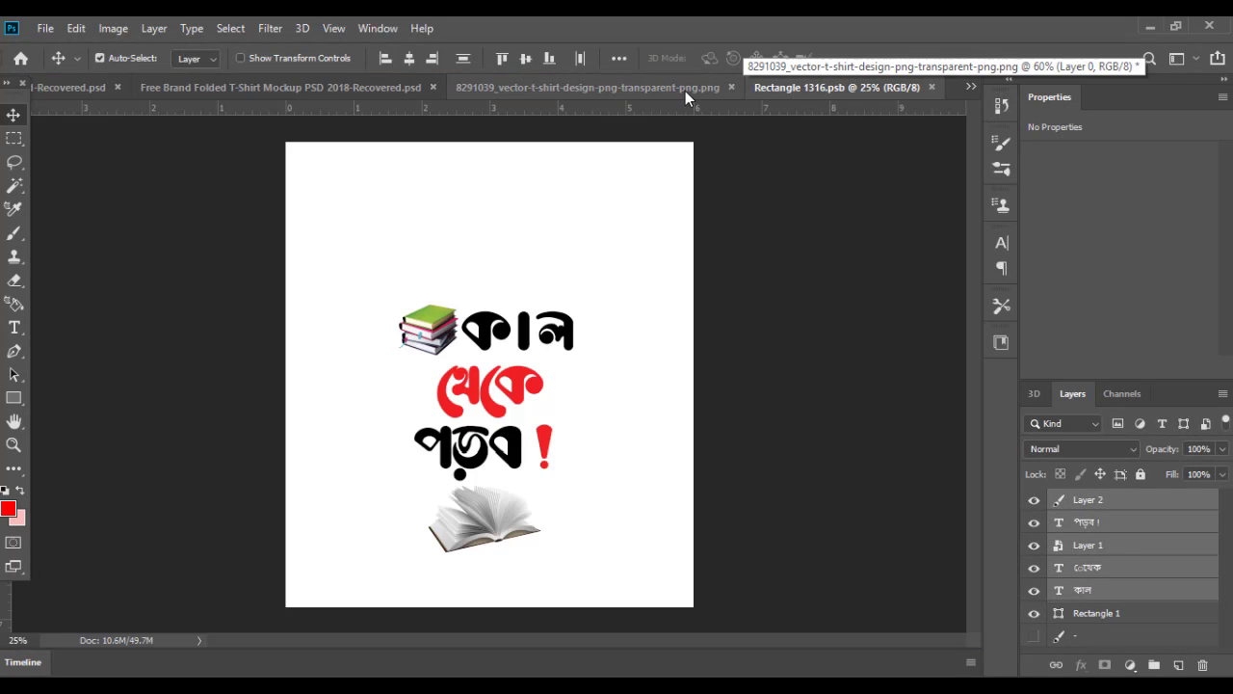
{"action": "mouse_move", "coordinate": [792, 83]}
{"action": "left_mouse_down"}
{"action": "mouse_move", "coordinate": [492, 83]}
{"action": "mouse_move", "coordinate": [792, 89]}
{"action": "left_mouse_up"}
{"action": "left_click", "coordinate": [929, 87]}
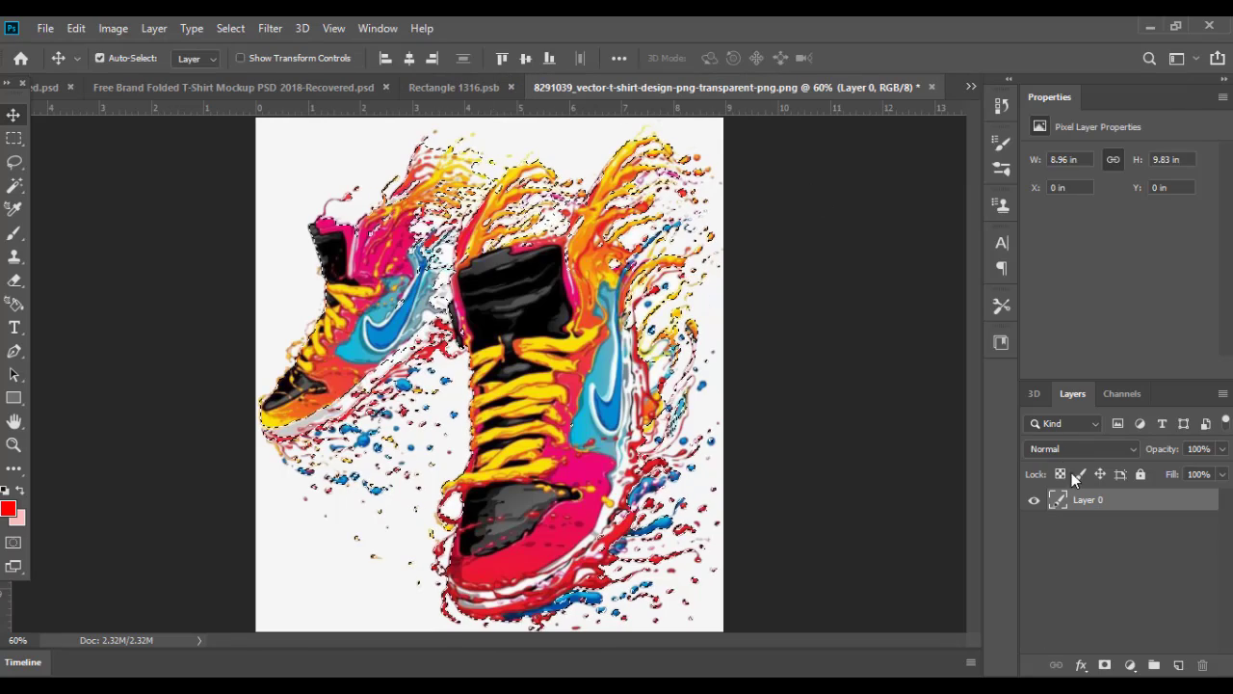
{"action": "left_click_drag", "start_coordinate": [479, 290], "coordinate": [521, 383]}
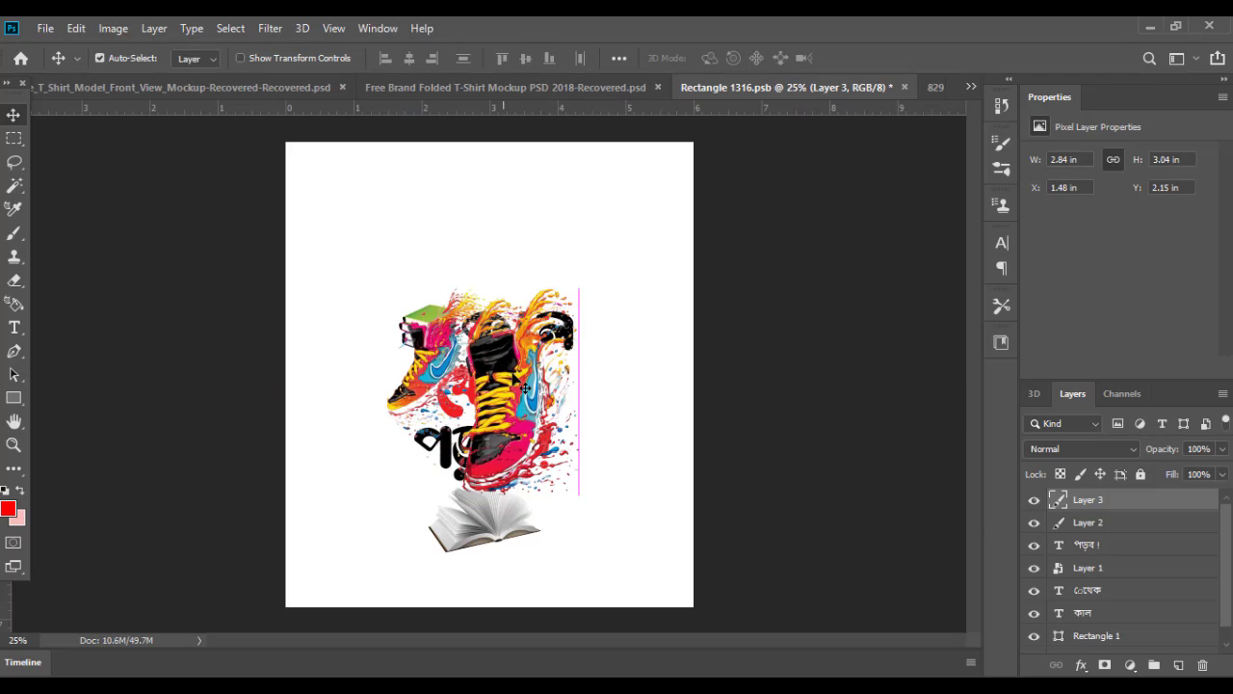
Step: Convert the placed sneaker layer to a smart object, scale it up to about 123%, and position it over the old design
{"action": "right_click", "coordinate": [1098, 499]}
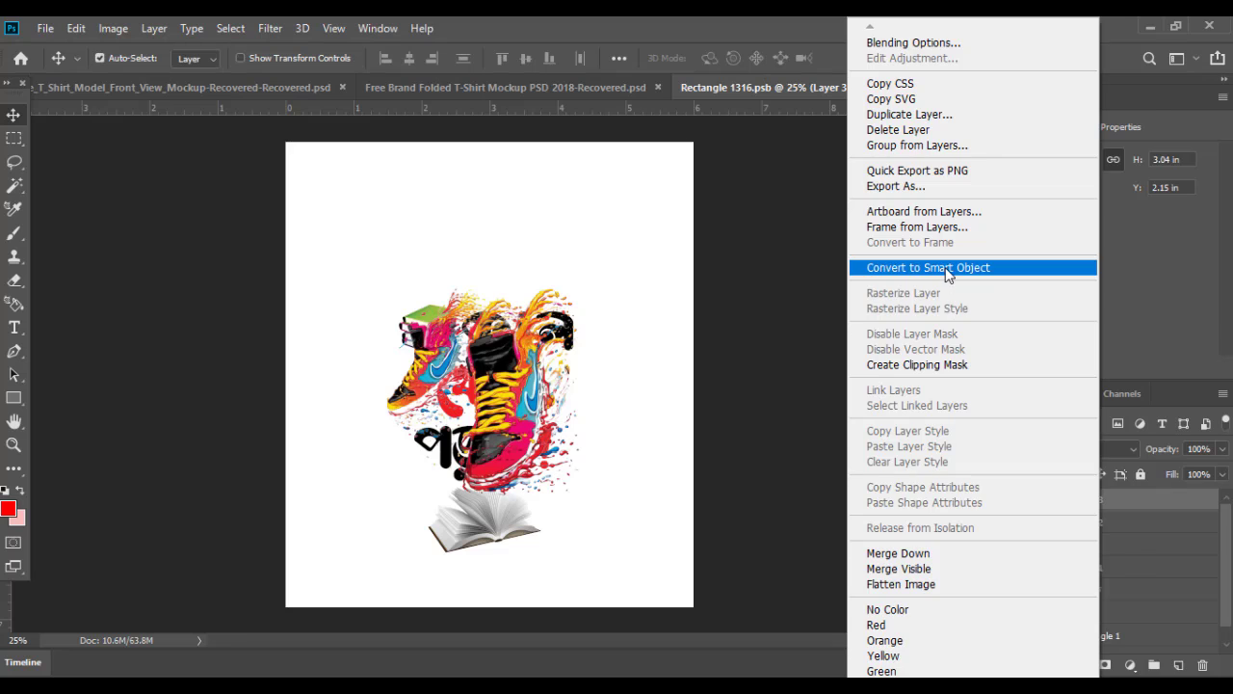
{"action": "left_click", "coordinate": [954, 267]}
{"action": "key", "text": "ctrl+t"}
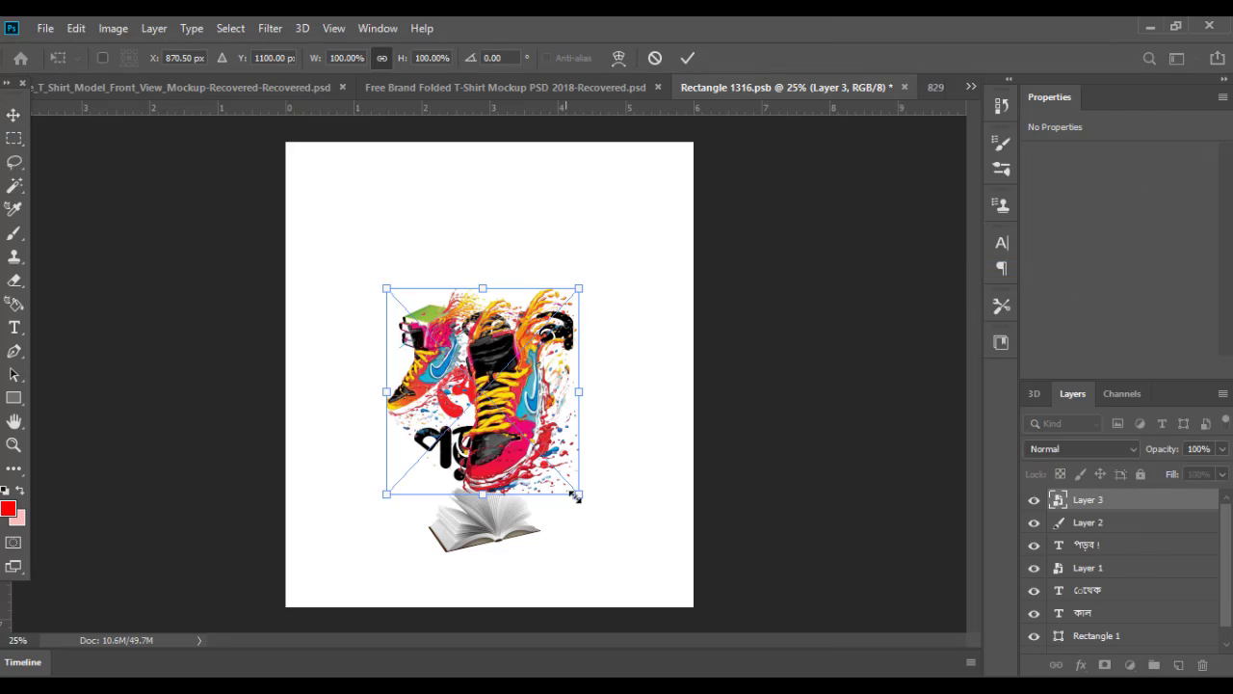
{"action": "left_click_drag", "start_coordinate": [576, 503], "coordinate": [531, 507]}
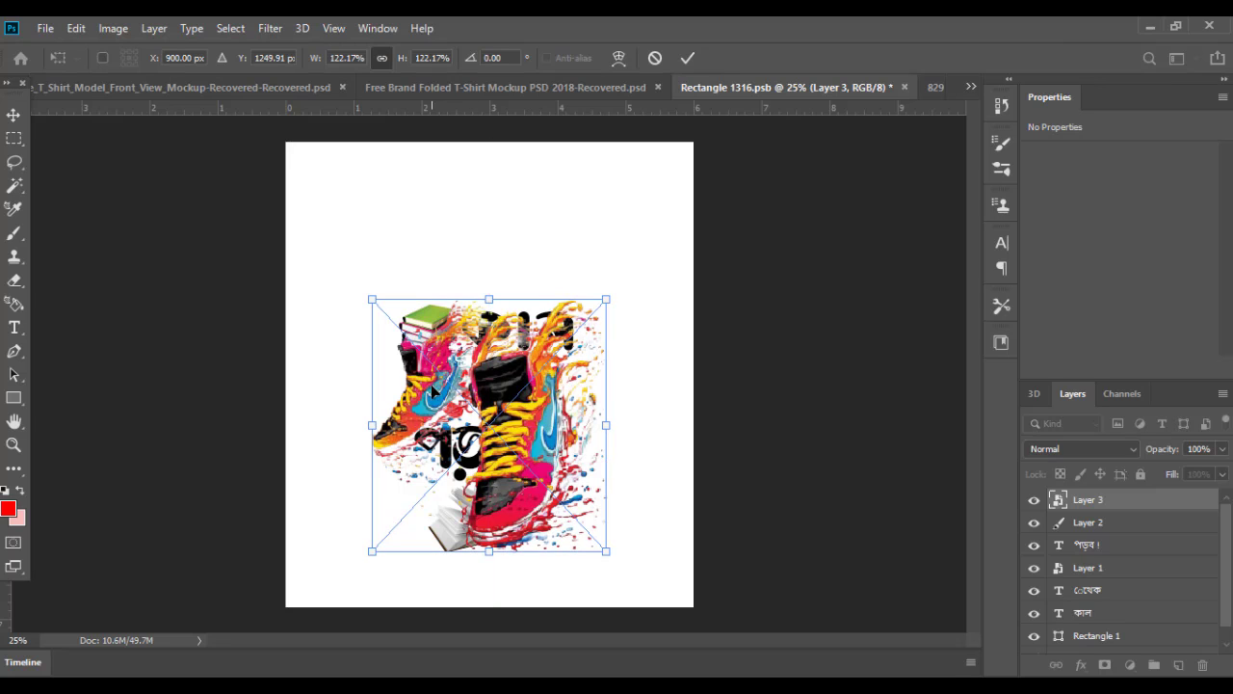
{"action": "left_click_drag", "start_coordinate": [371, 292], "coordinate": [368, 289]}
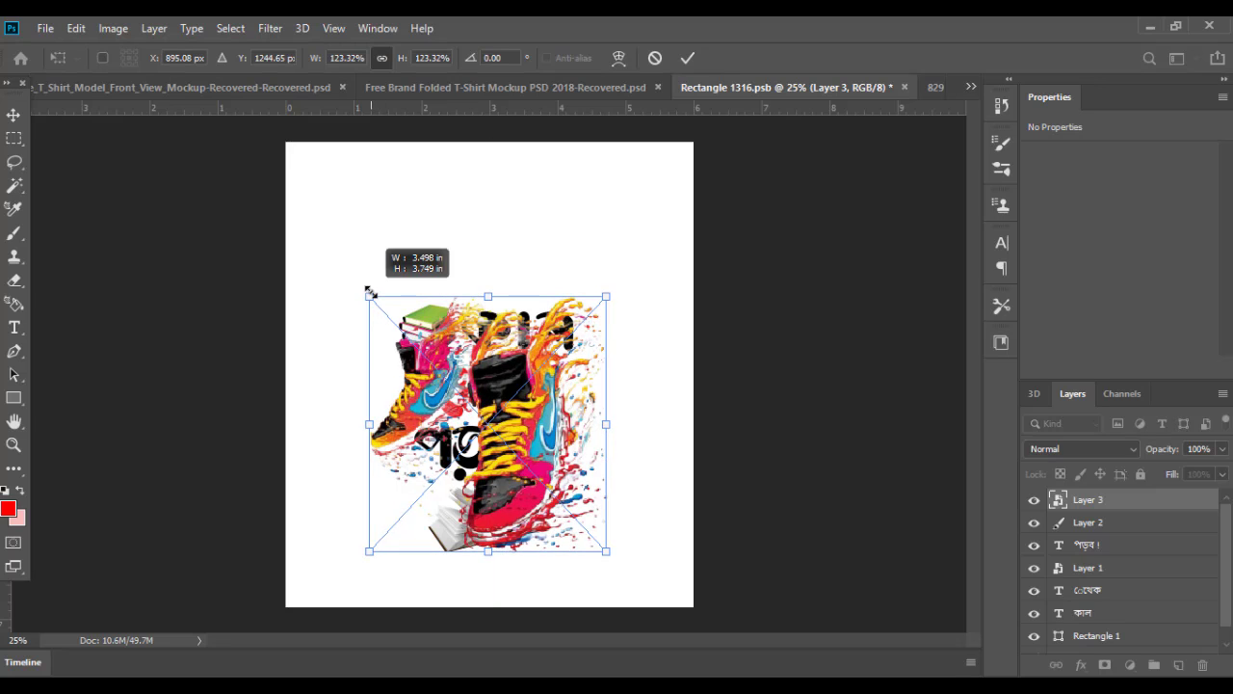
{"action": "left_click_drag", "start_coordinate": [507, 370], "coordinate": [492, 369]}
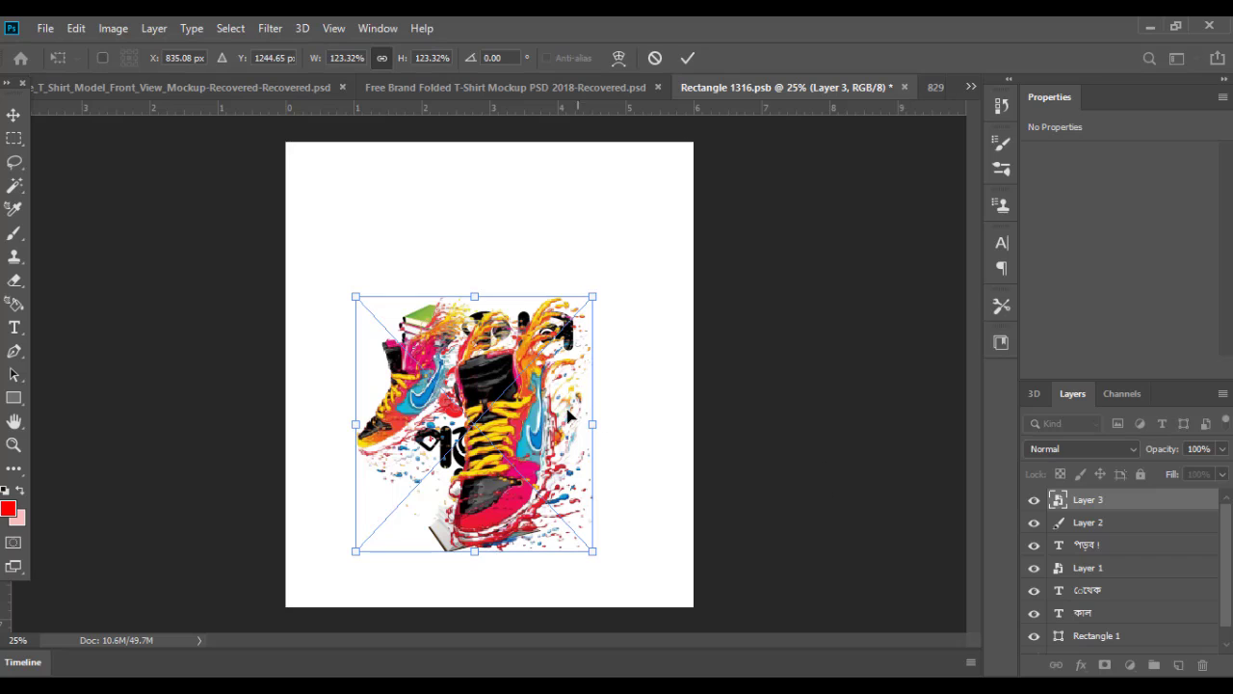
{"action": "left_click_drag", "start_coordinate": [541, 408], "coordinate": [550, 406]}
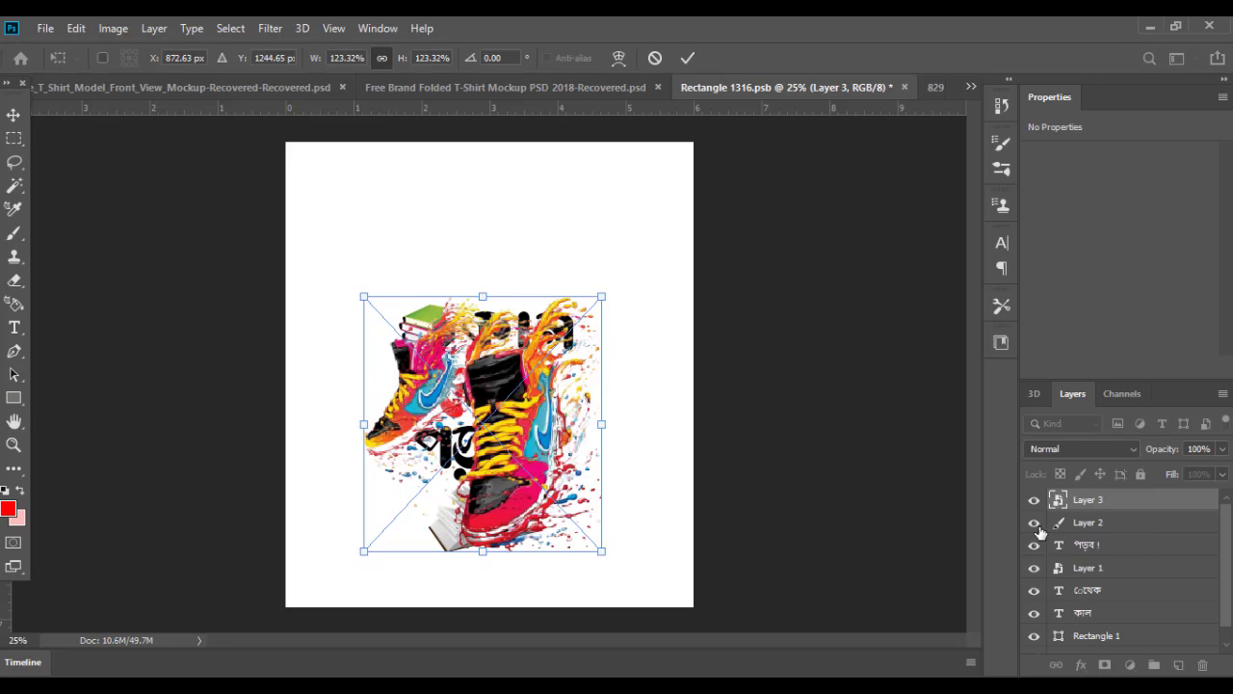
Step: Hide the old lettering and book layers, then save and close the smart object contents and return to the folded T-shirt mockup
{"action": "left_click_drag", "start_coordinate": [1034, 530], "coordinate": [1035, 639]}
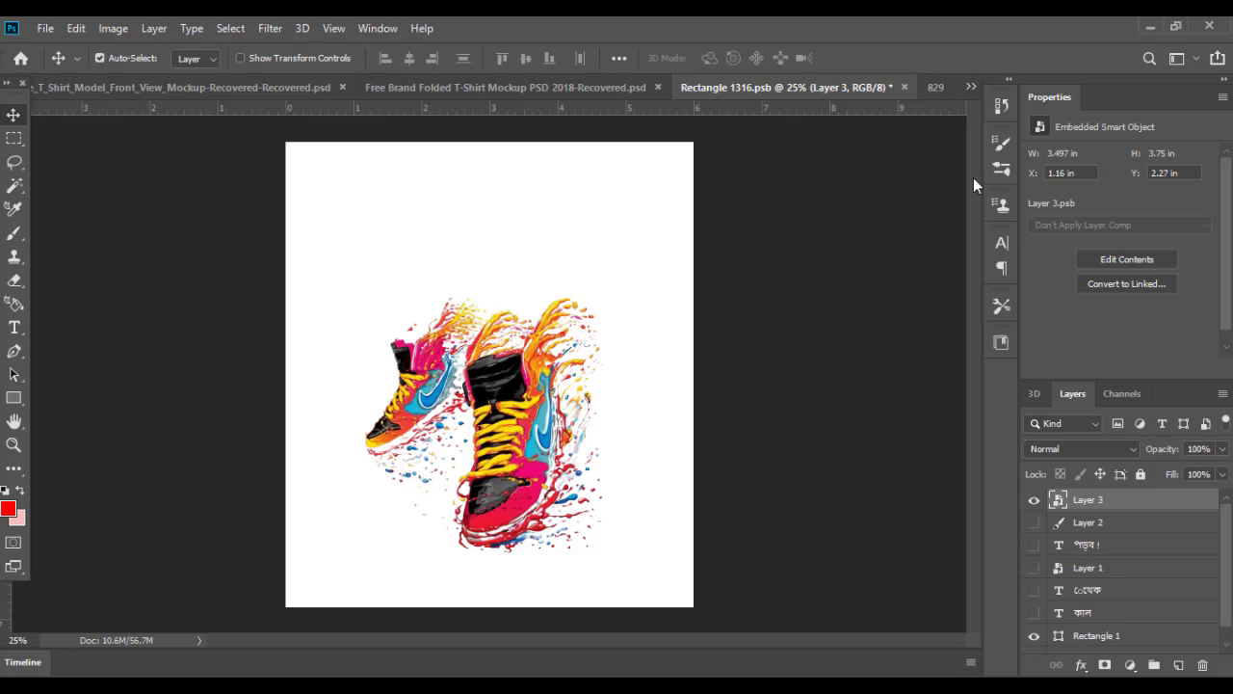
{"action": "left_click", "coordinate": [906, 87]}
{"action": "left_click", "coordinate": [531, 280]}
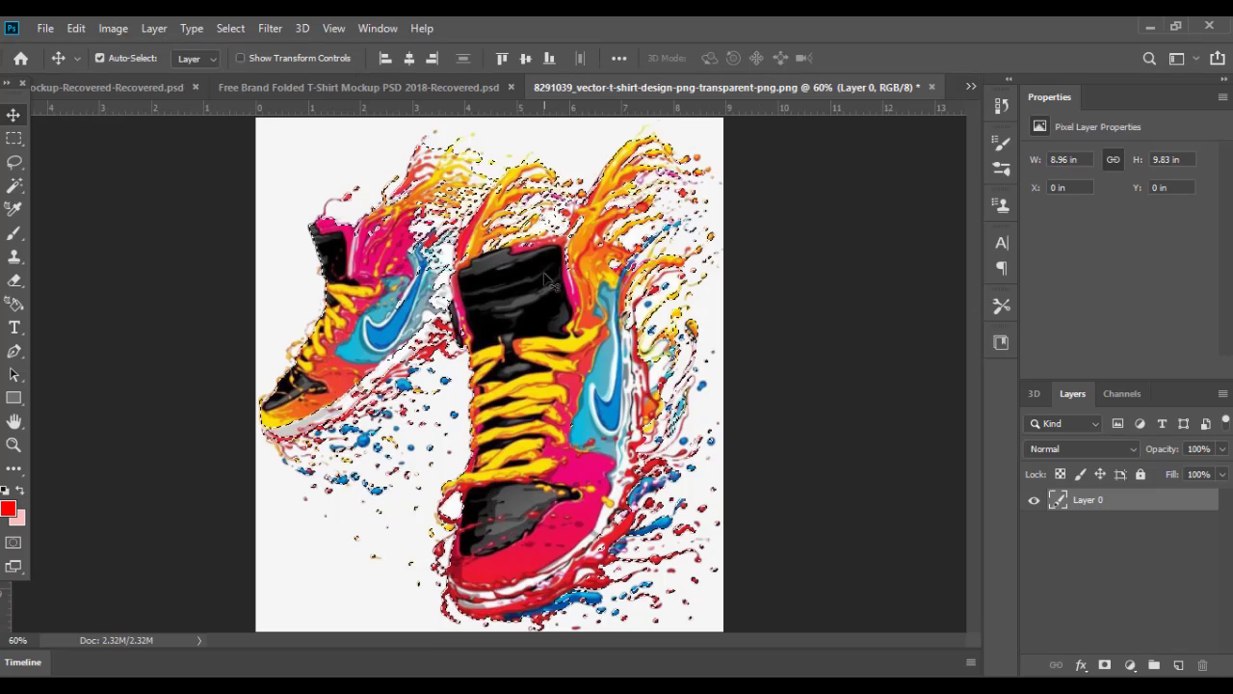
{"action": "left_click", "coordinate": [455, 91]}
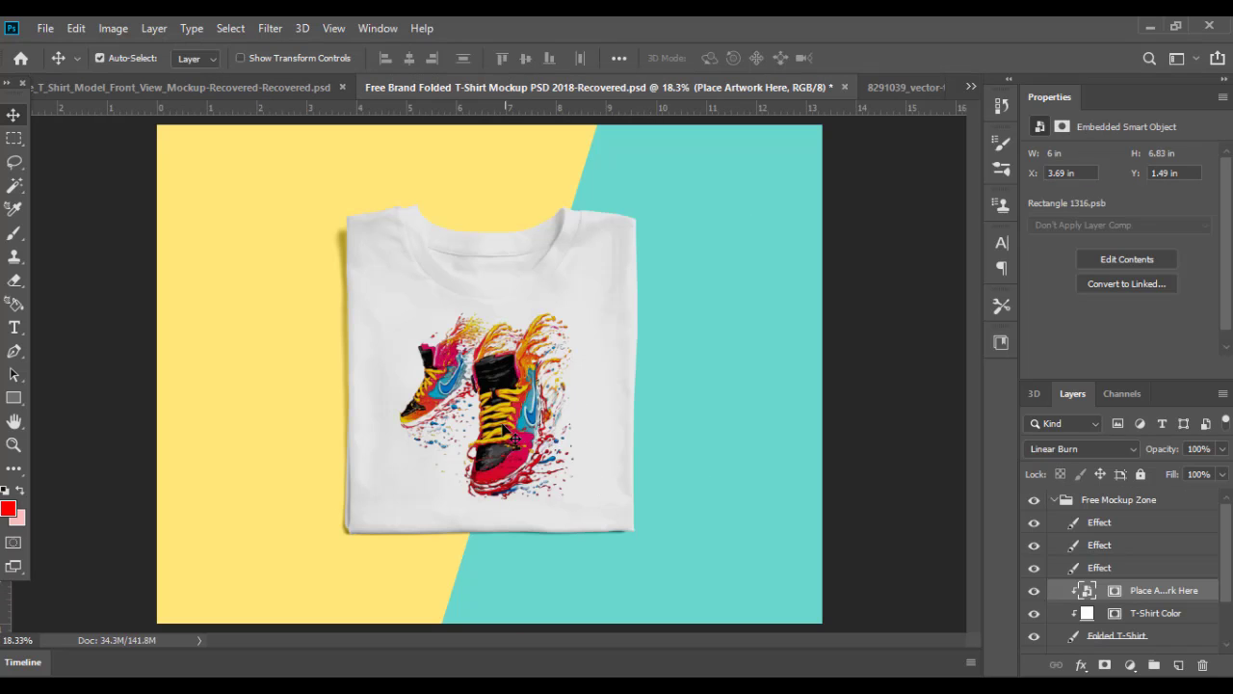
Step: Examine the sneaker print on the folded T-shirt mockup both up close and in full view
{"action": "scroll", "coordinate": [509, 430], "scroll_direction": "up", "scroll_amount": 3}
{"action": "scroll", "coordinate": [509, 386], "scroll_direction": "down", "scroll_amount": 3}
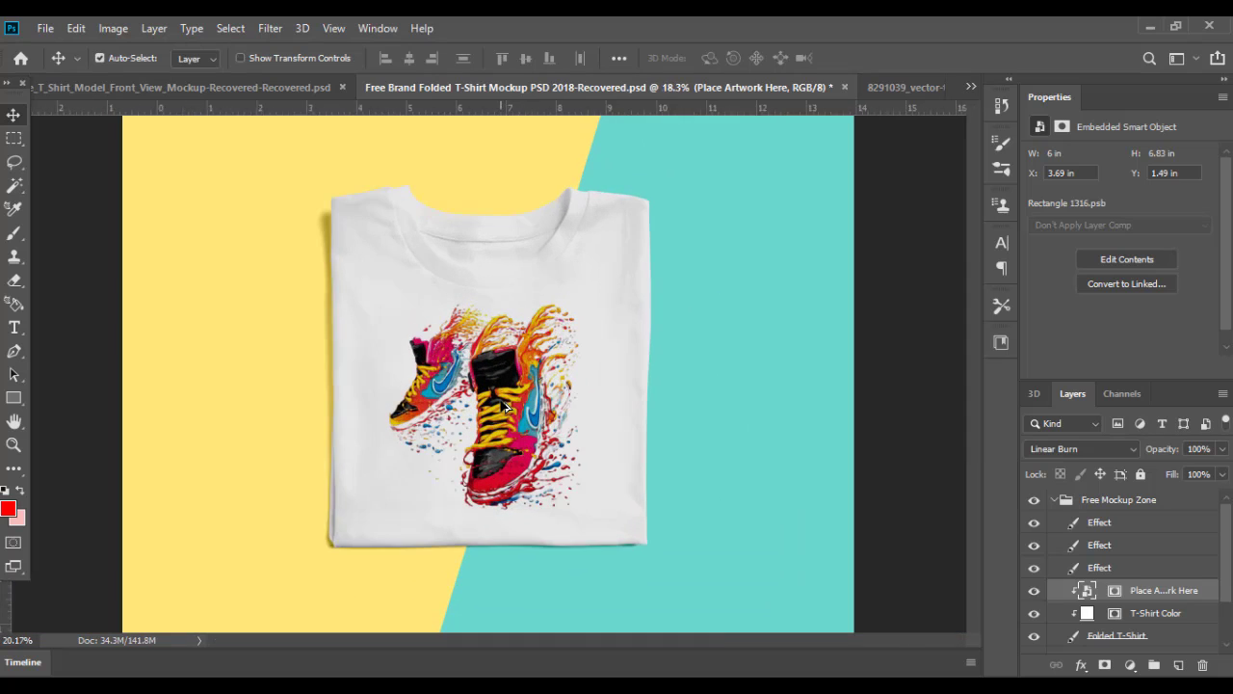
{"action": "scroll", "coordinate": [508, 399], "scroll_direction": "up", "scroll_amount": 4}
{"action": "scroll", "coordinate": [506, 409], "scroll_direction": "up", "scroll_amount": 2}
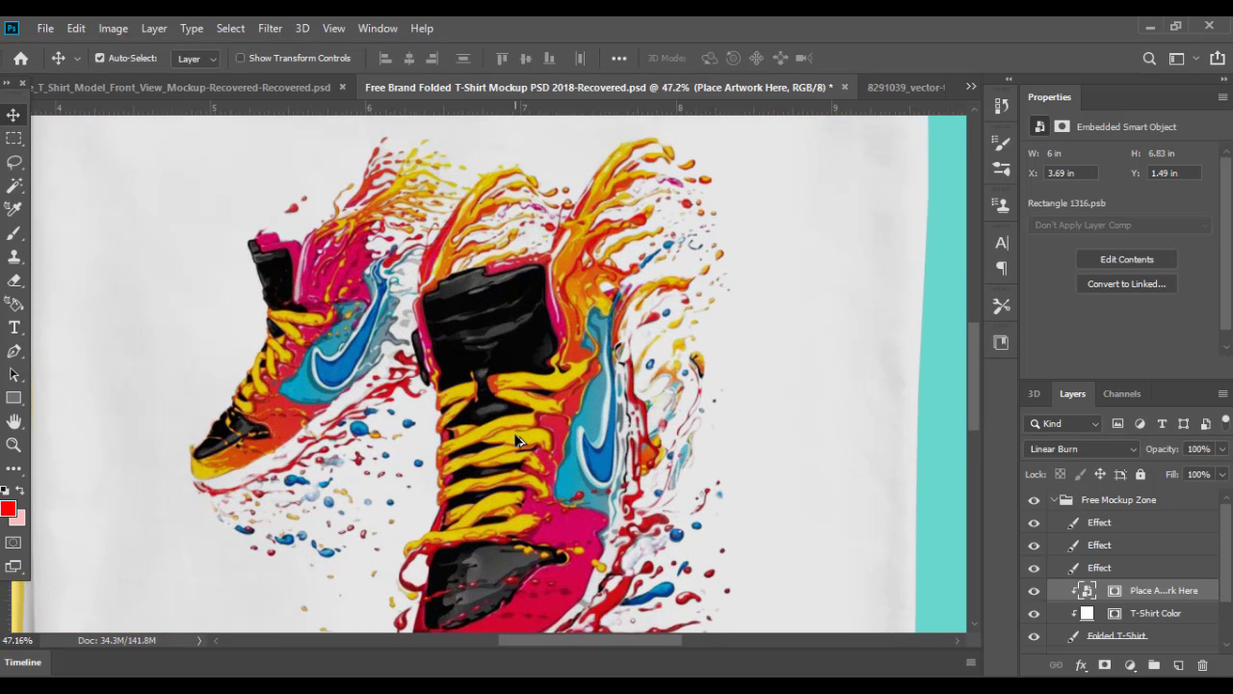
{"action": "scroll", "coordinate": [505, 414], "scroll_direction": "down", "scroll_amount": 5}
{"action": "scroll", "coordinate": [505, 424], "scroll_direction": "up", "scroll_amount": 4}
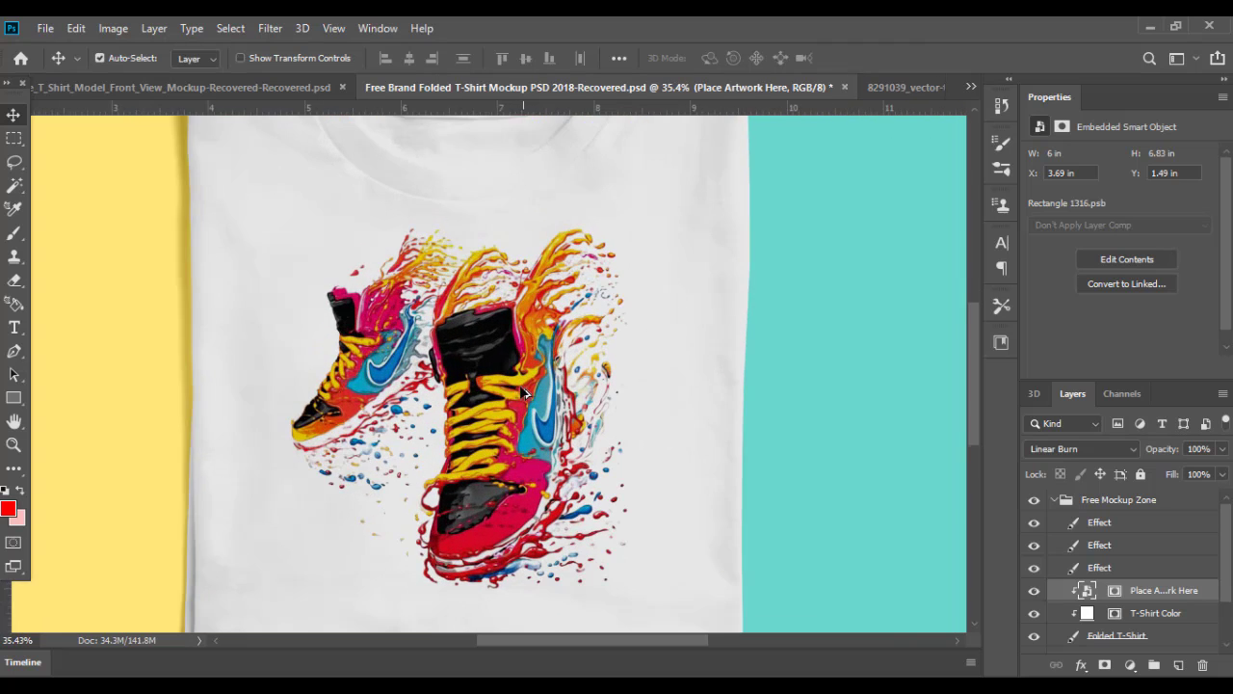
{"action": "scroll", "coordinate": [529, 392], "scroll_direction": "up", "scroll_amount": 1}
{"action": "scroll", "coordinate": [537, 396], "scroll_direction": "down", "scroll_amount": 5}
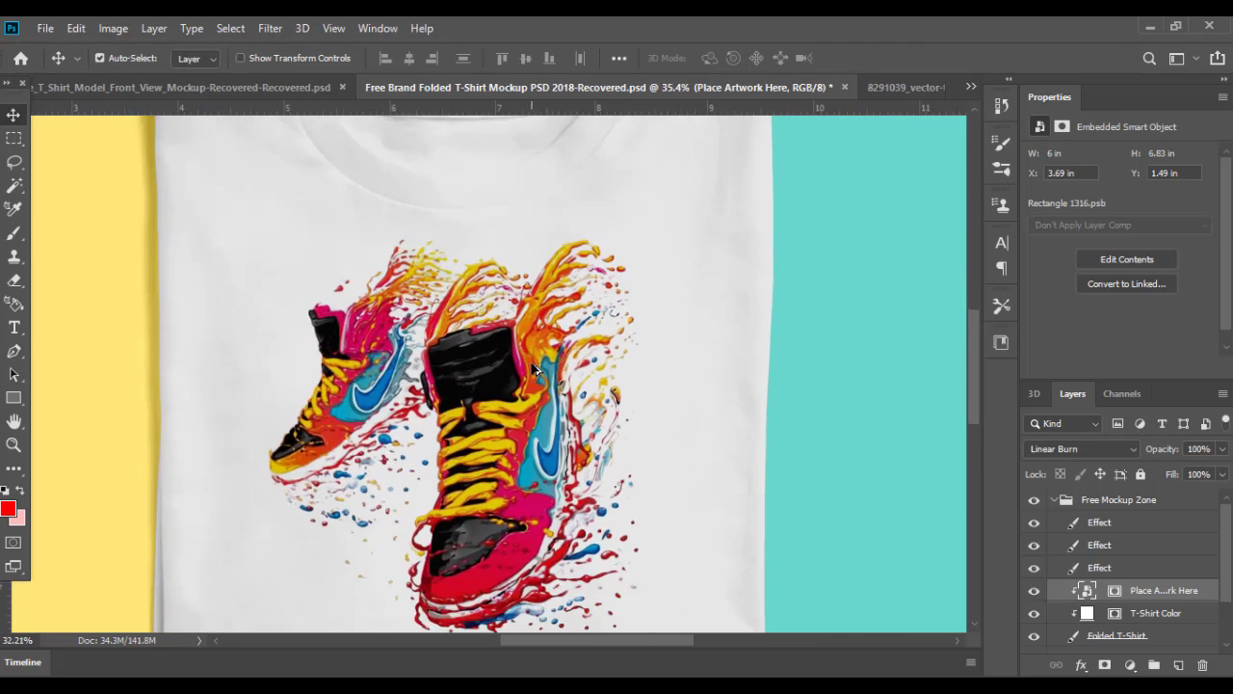
{"action": "scroll", "coordinate": [506, 386], "scroll_direction": "down", "scroll_amount": 1}
{"action": "scroll", "coordinate": [501, 381], "scroll_direction": "up", "scroll_amount": 1}
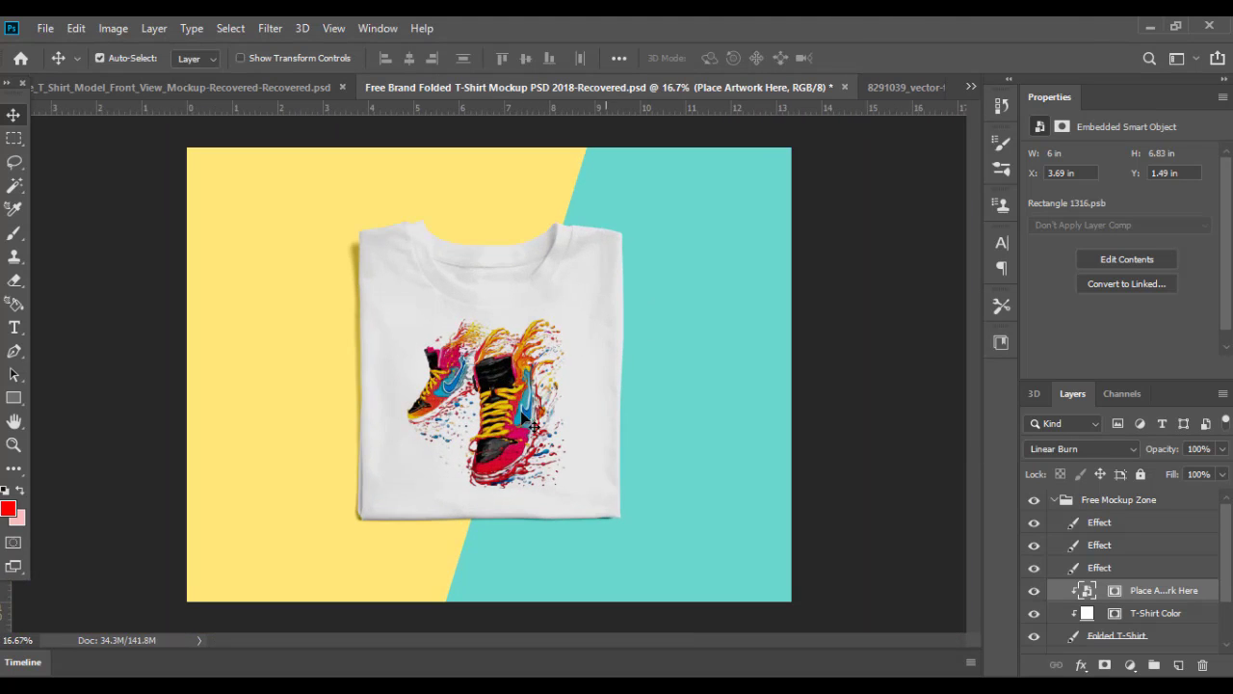